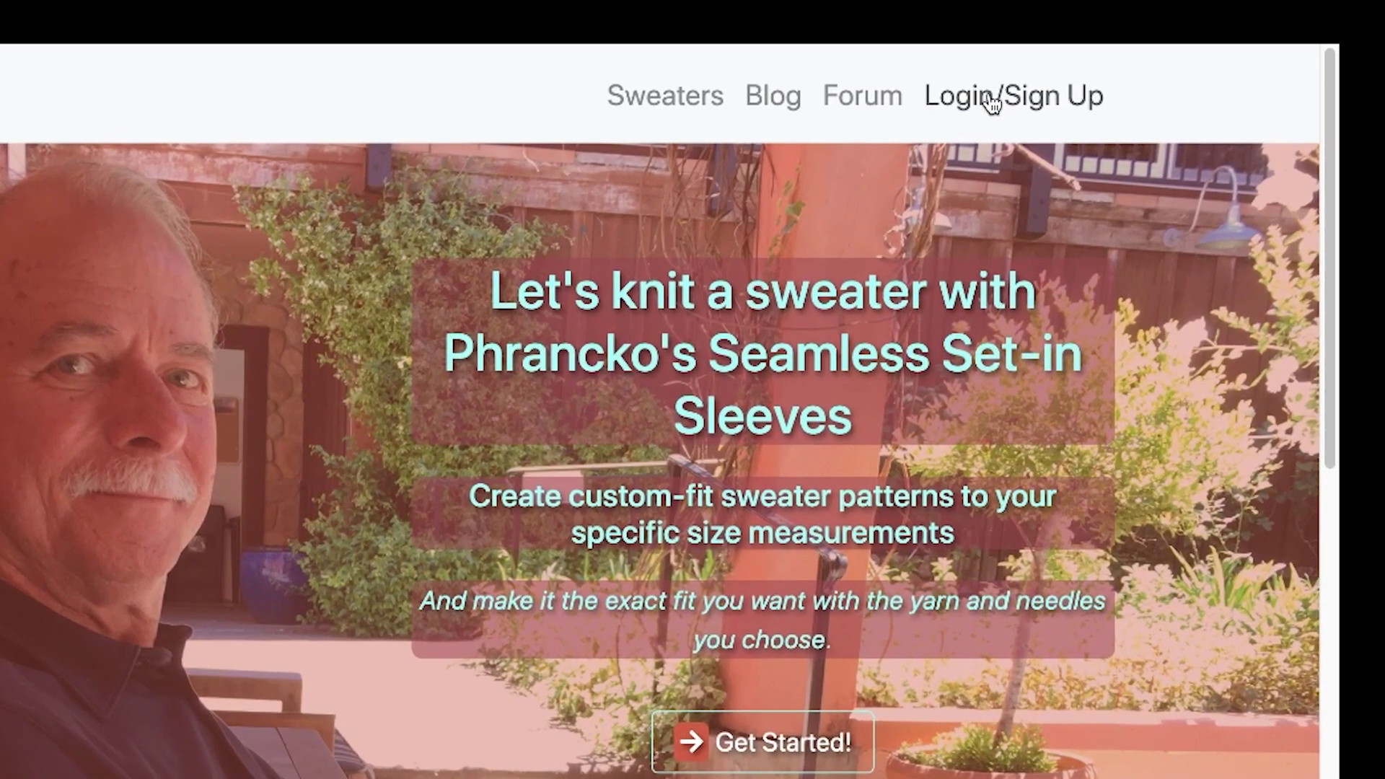
# Step: Log in to the existing account by entering the account username and password
pyautogui.click(991, 103)
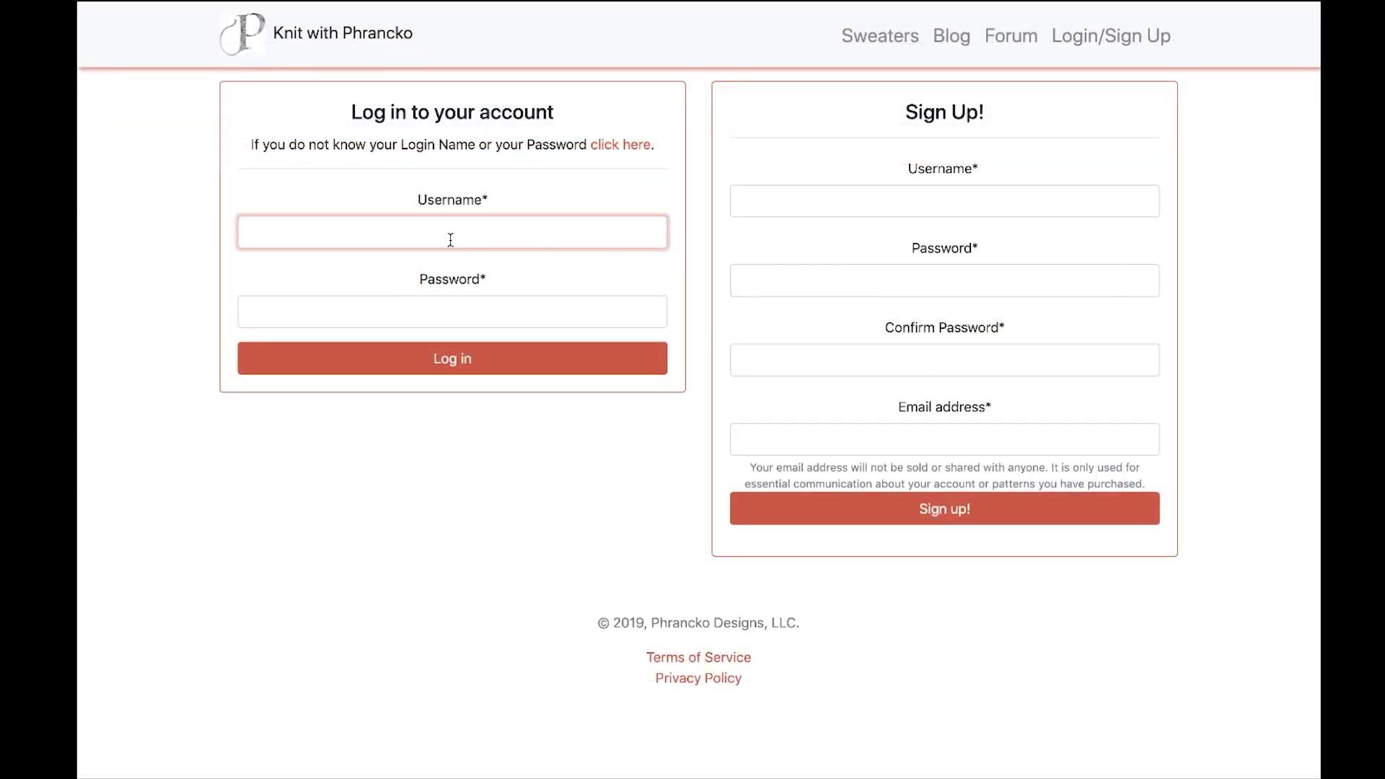
pyautogui.click(450, 239)
pyautogui.write('Phrancko')
pyautogui.press('Tab')
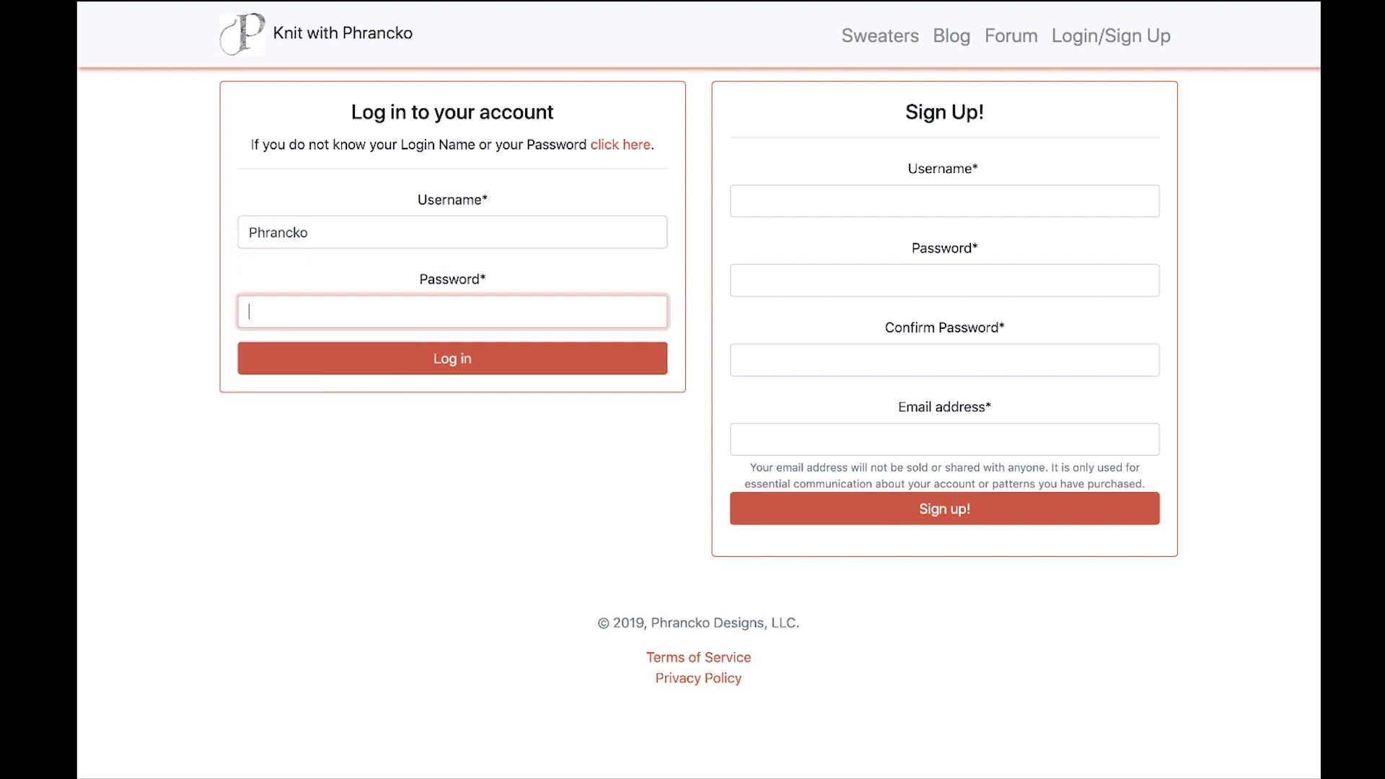
pyautogui.write('••••••••••')
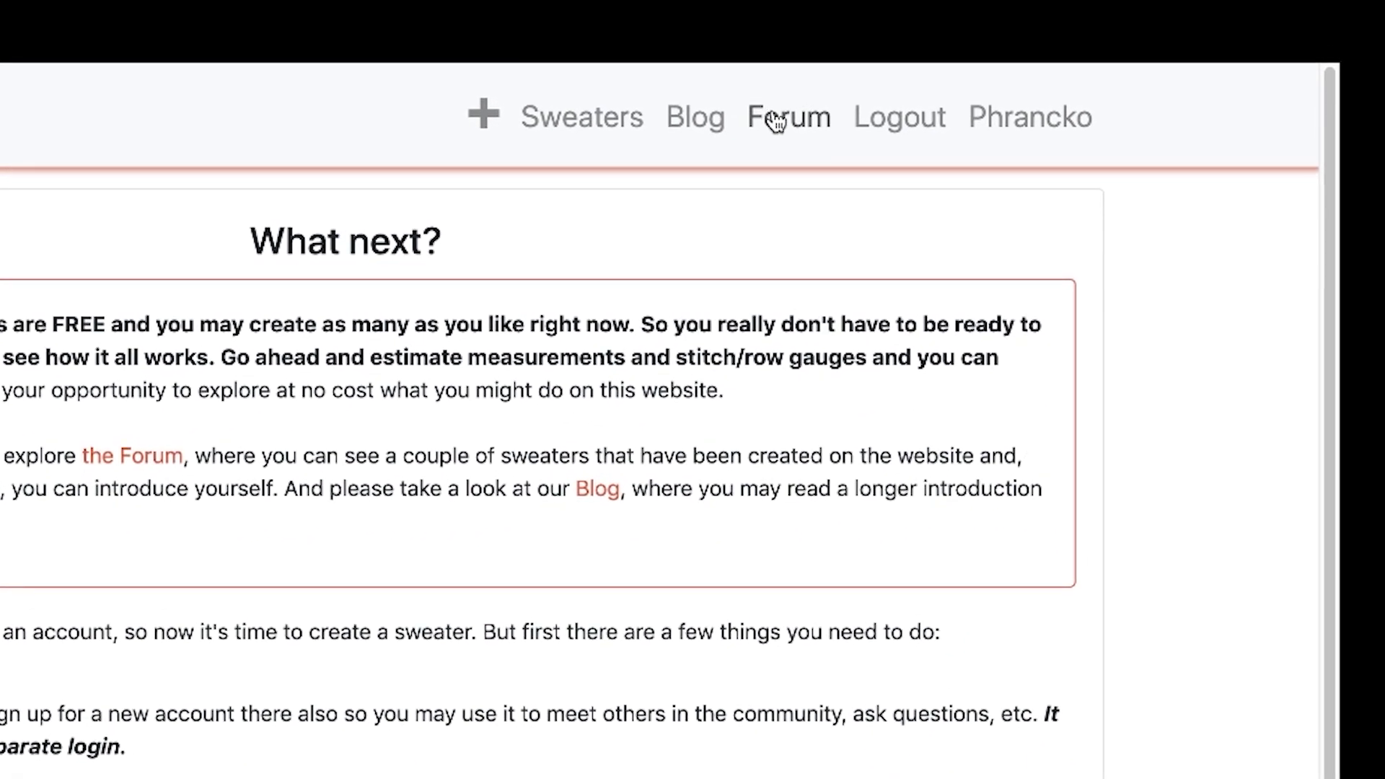
# Step: Look through the forum's threads in the Introduce yourself category, and return to the sweaters page
pyautogui.click(778, 123)
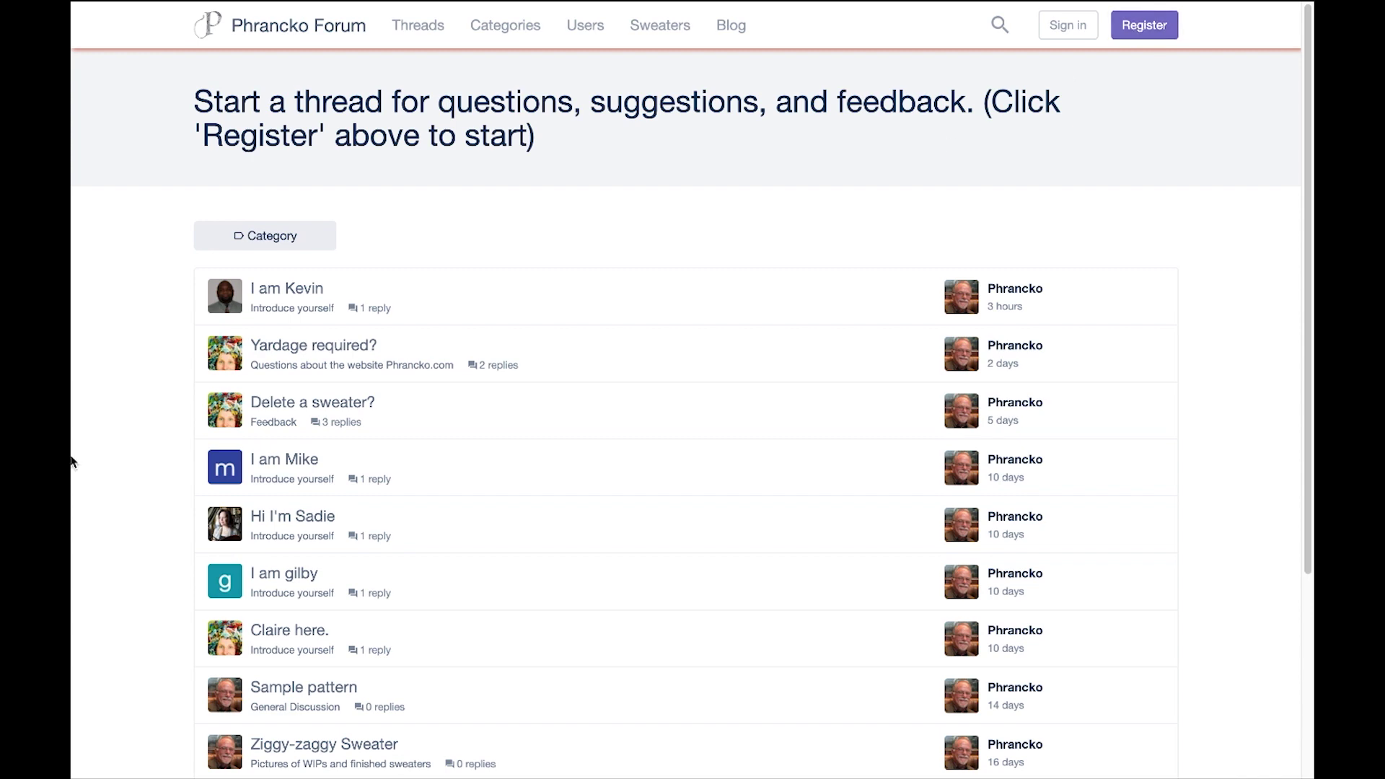
pyautogui.click(298, 237)
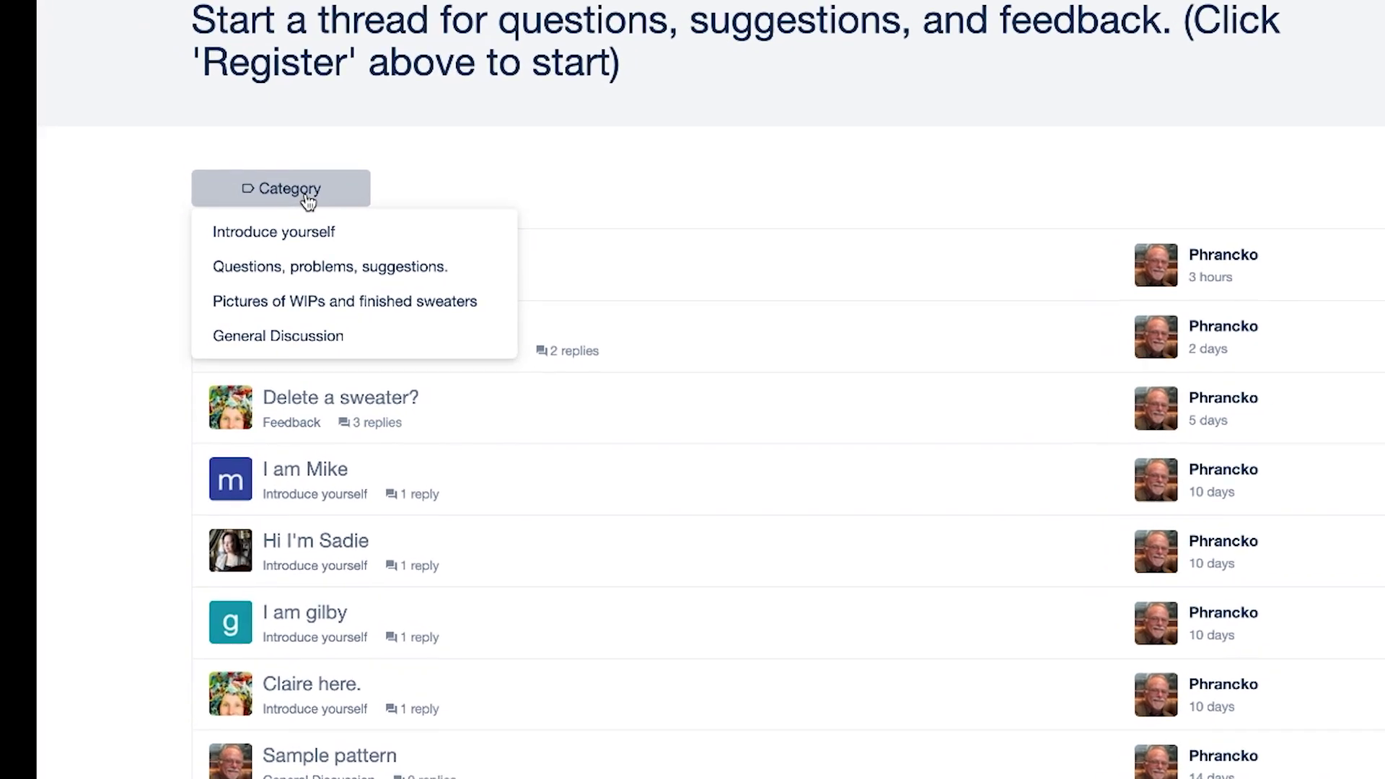
pyautogui.click(301, 235)
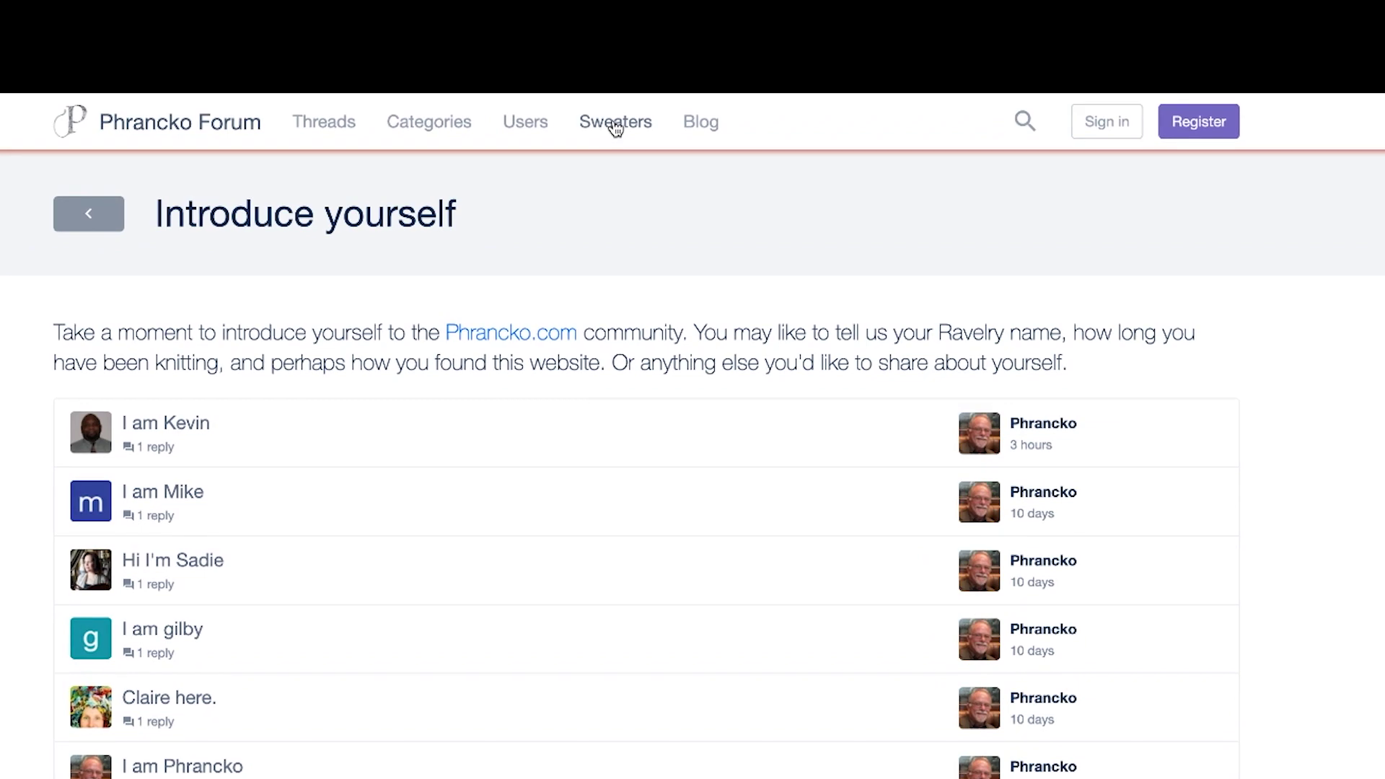
pyautogui.click(615, 124)
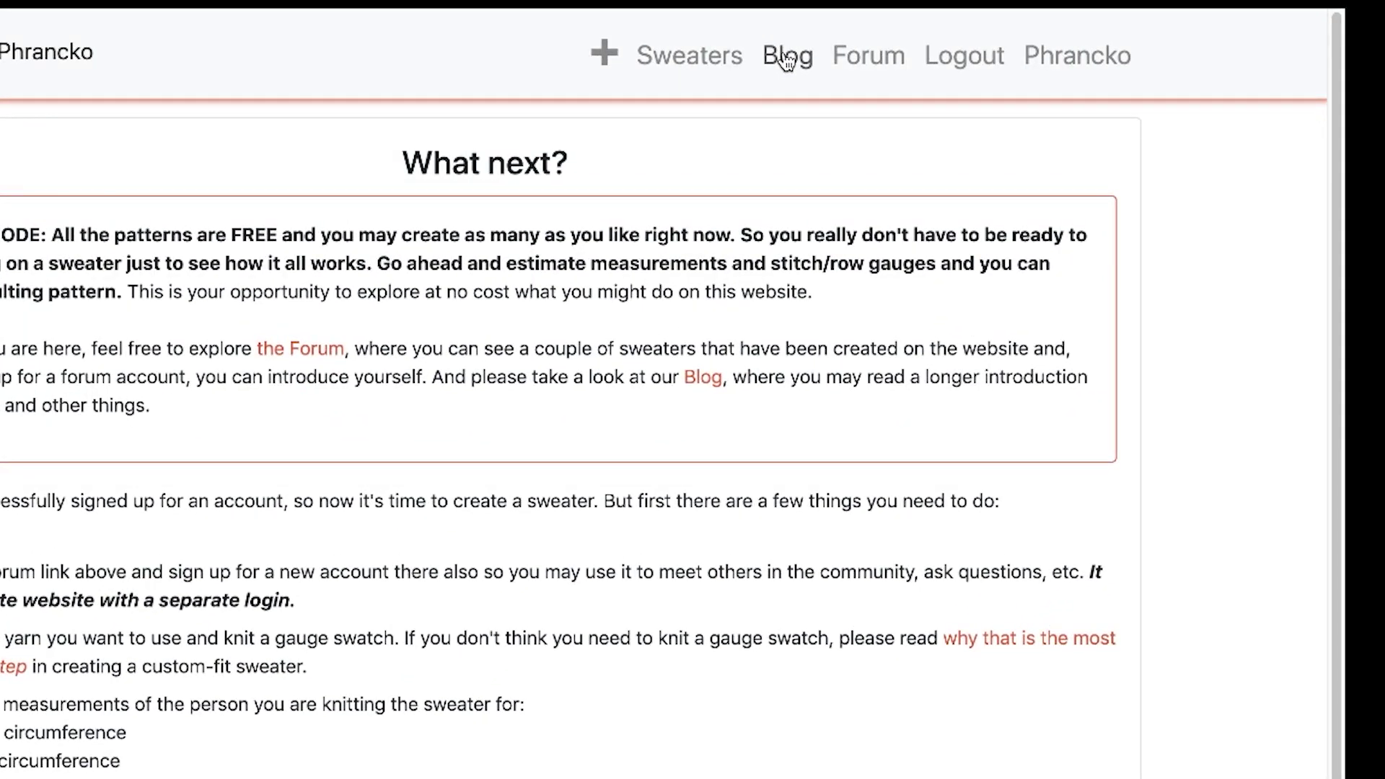
# Step: Read the July blog post "The MOST important step for a good fit" and return to Phrancko.com
pyautogui.click(786, 56)
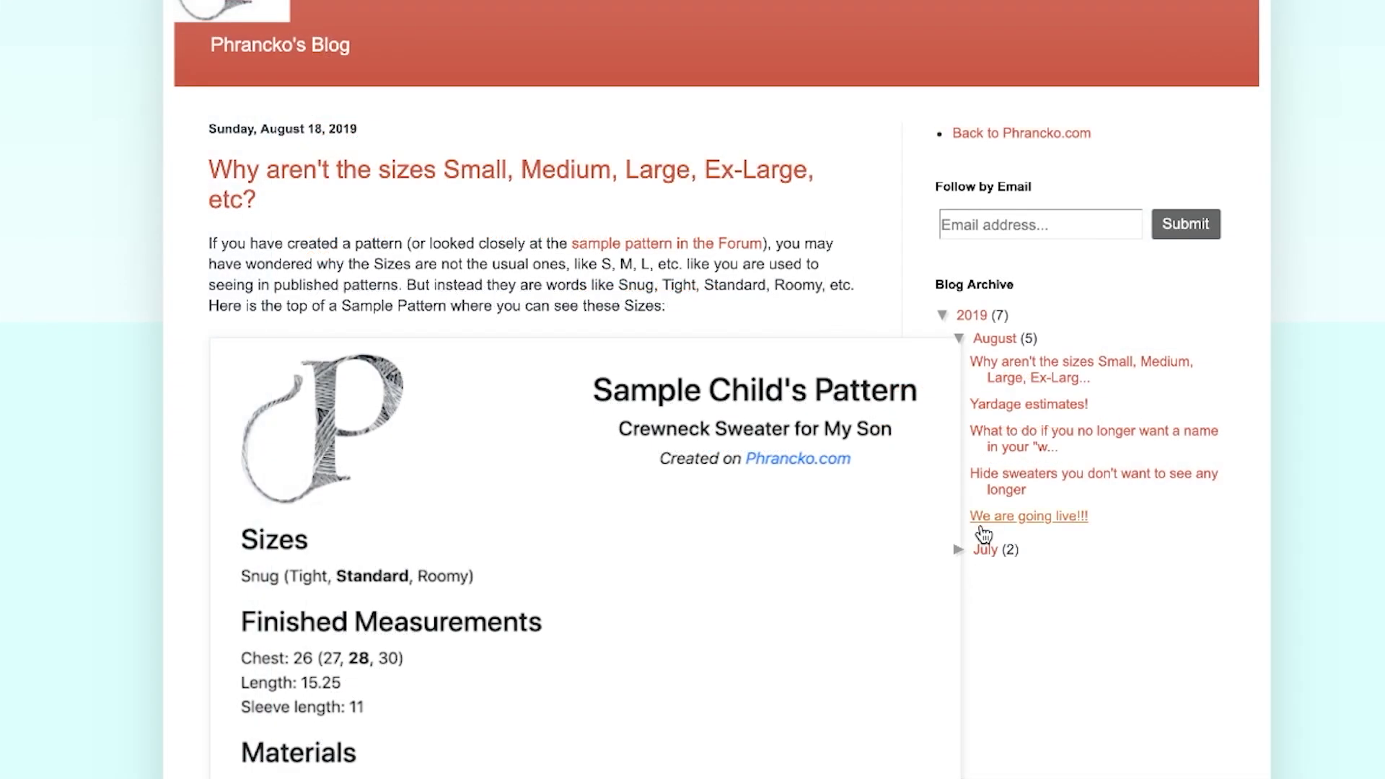
pyautogui.click(983, 550)
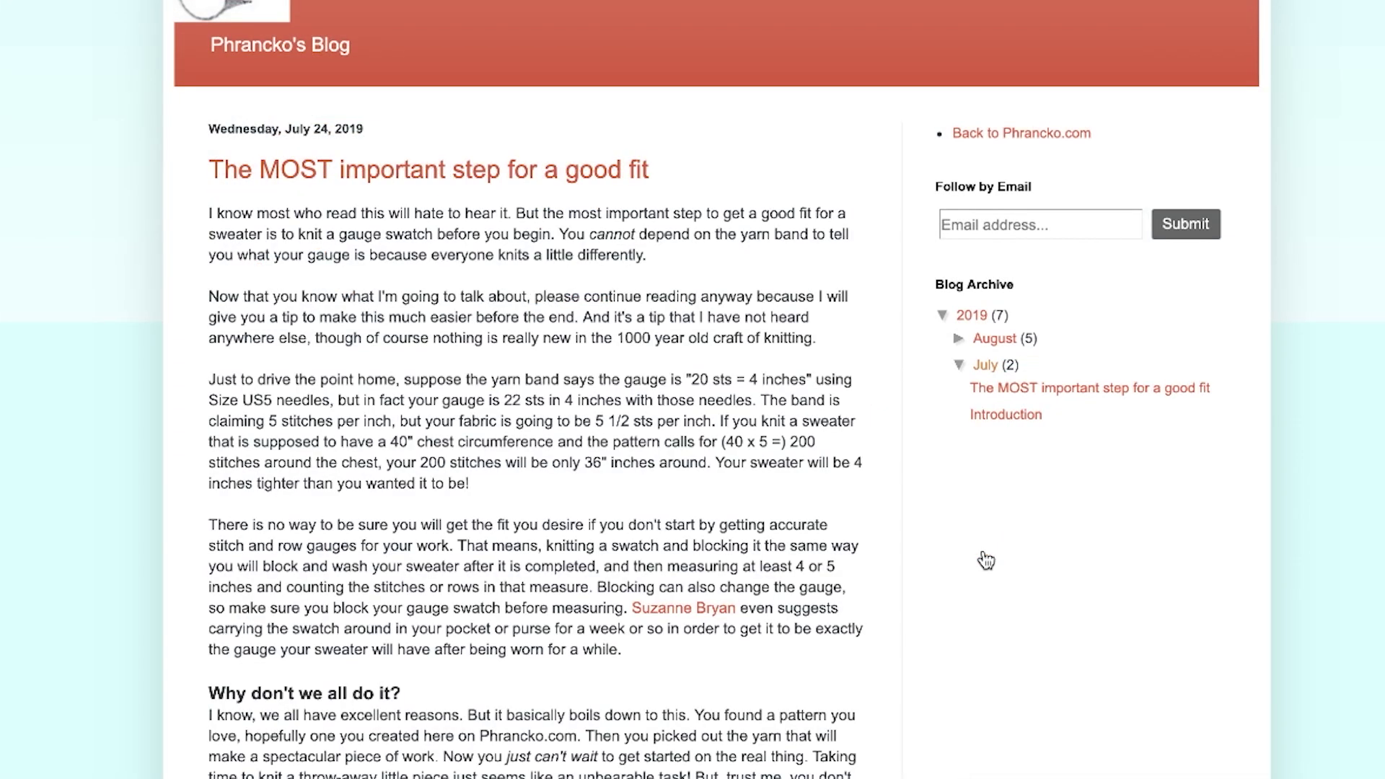
pyautogui.click(1092, 394)
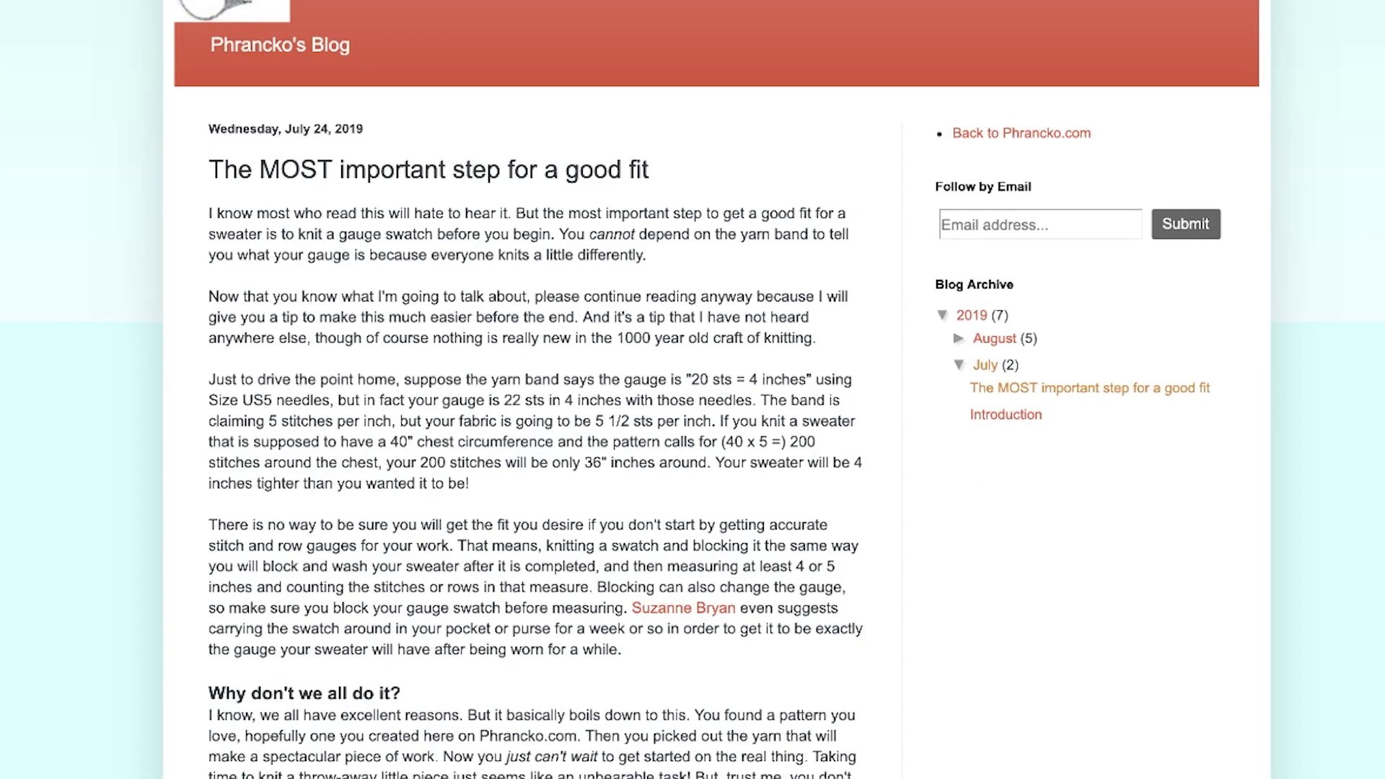
pyautogui.scroll(-10, 535, 389)
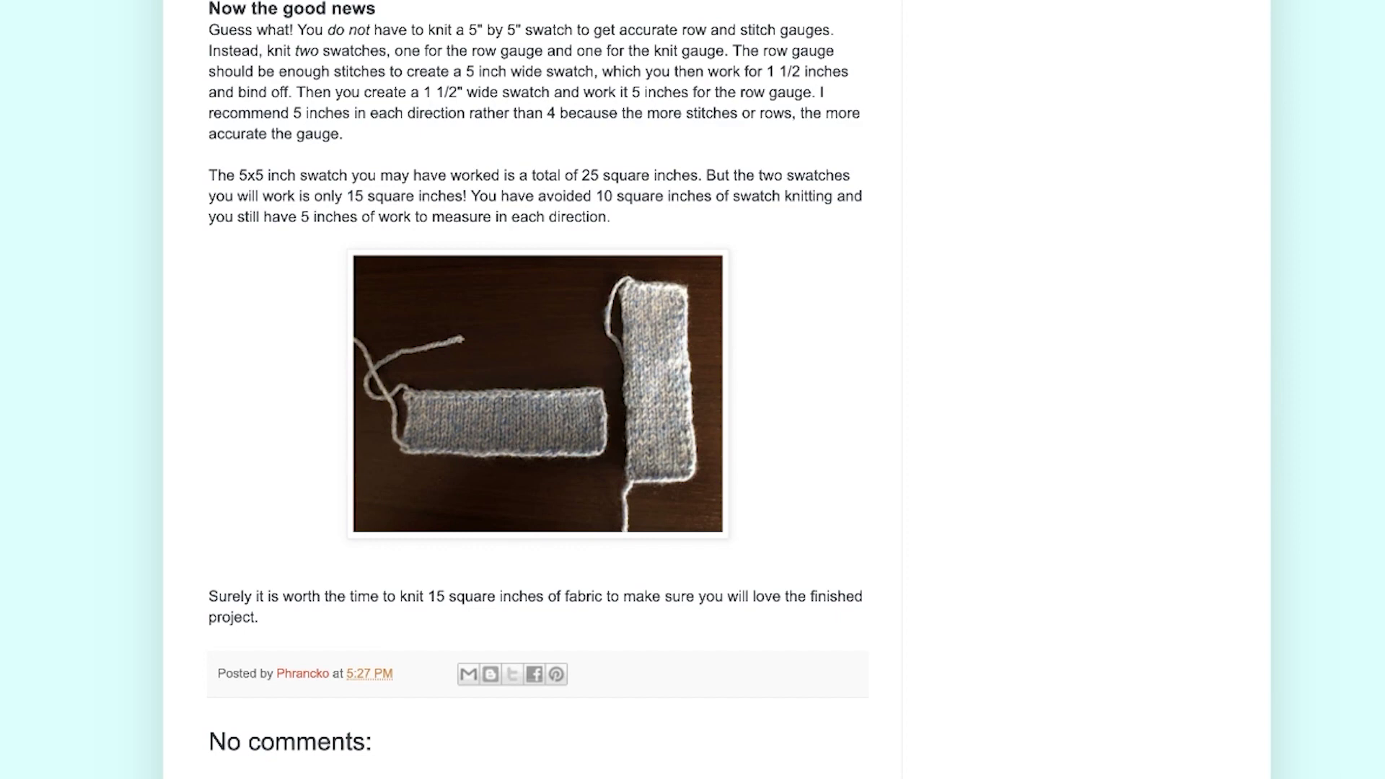
pyautogui.scroll(10, 535, 389)
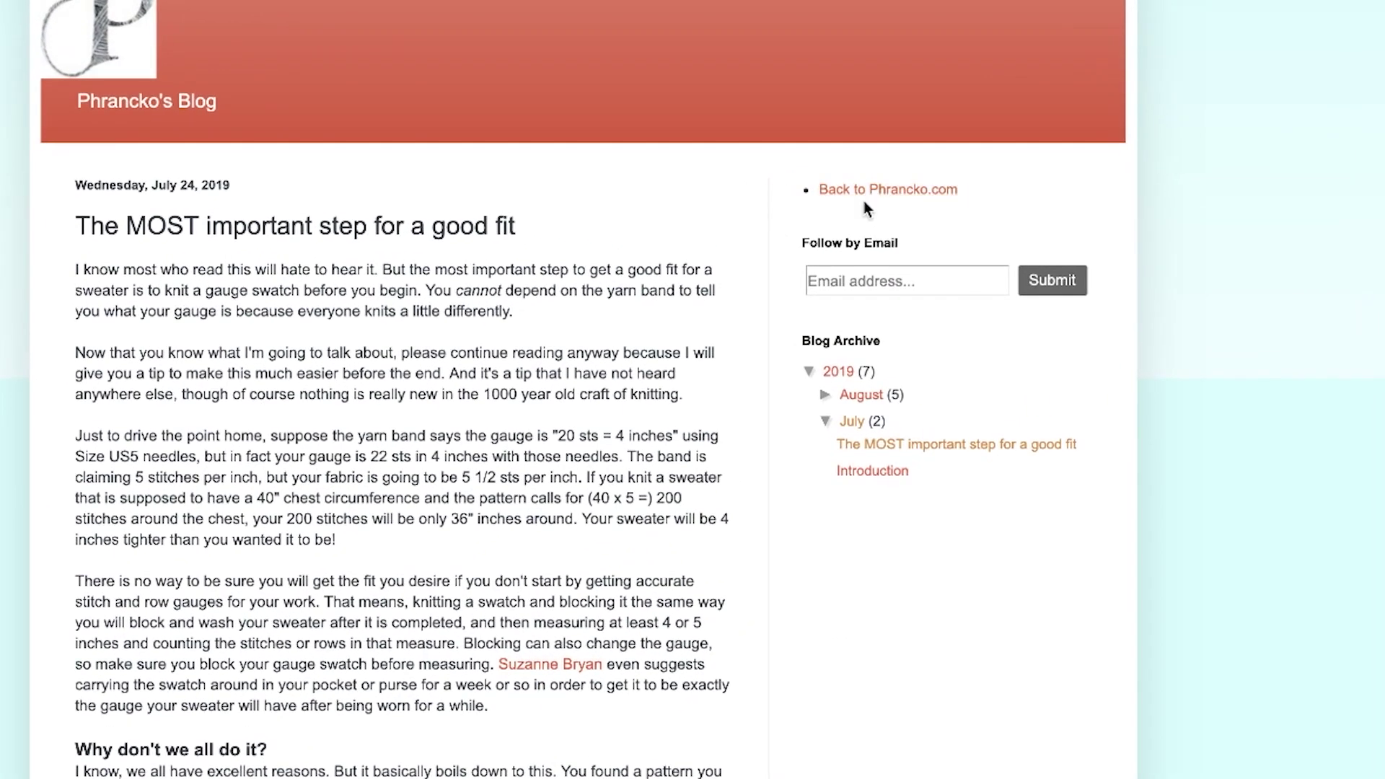
pyautogui.click(879, 192)
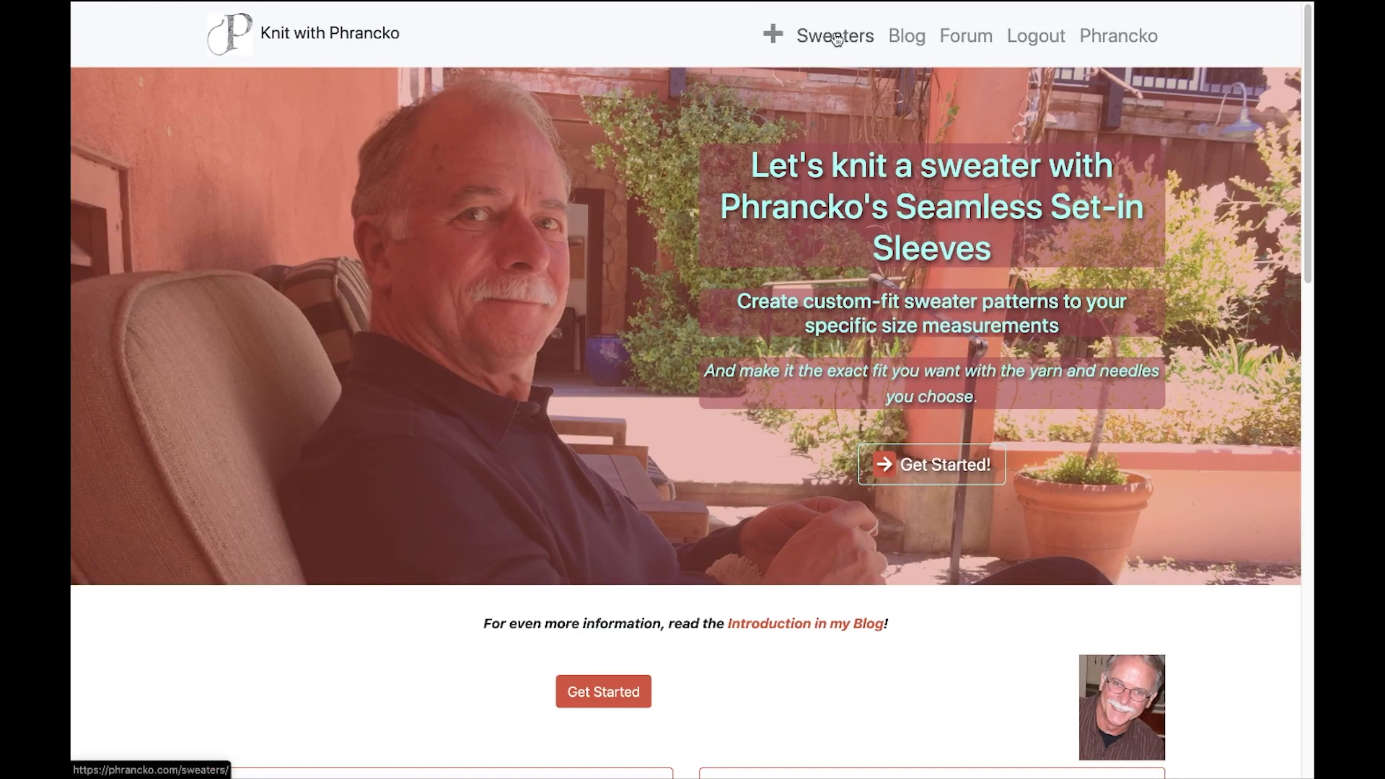
# Step: Start a new sweater and enter Cascade Yarns as the yarn brand and Anchor Bay as the yarn name
pyautogui.click(811, 40)
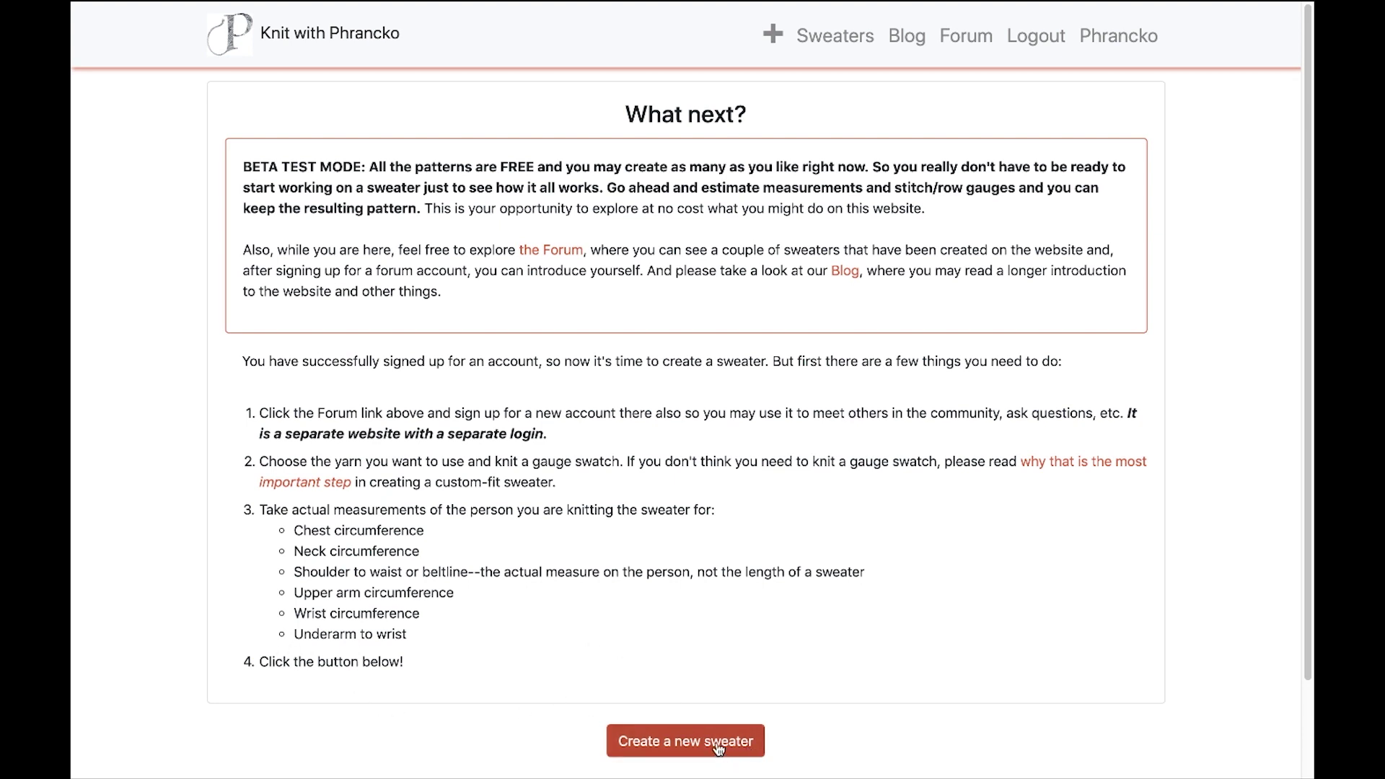
pyautogui.click(697, 747)
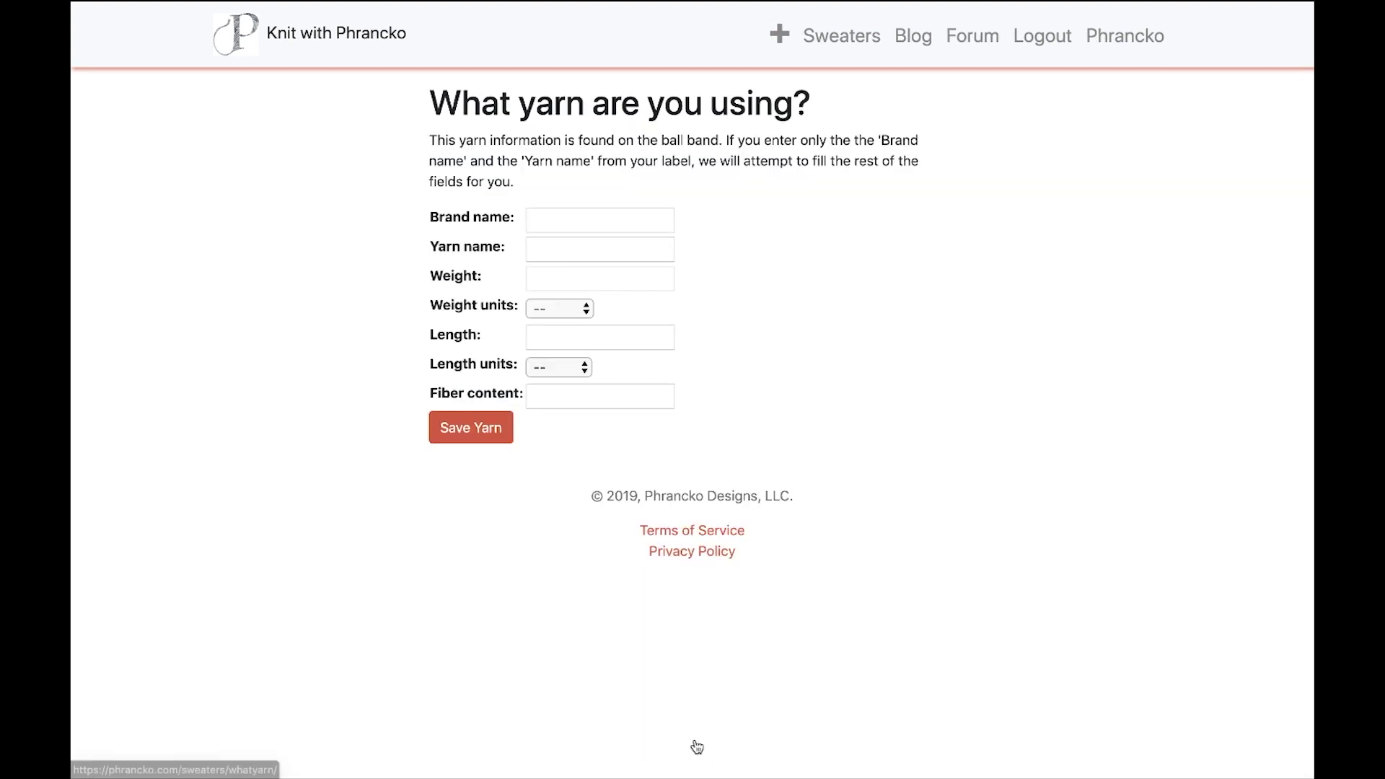
pyautogui.moveTo(553, 229)
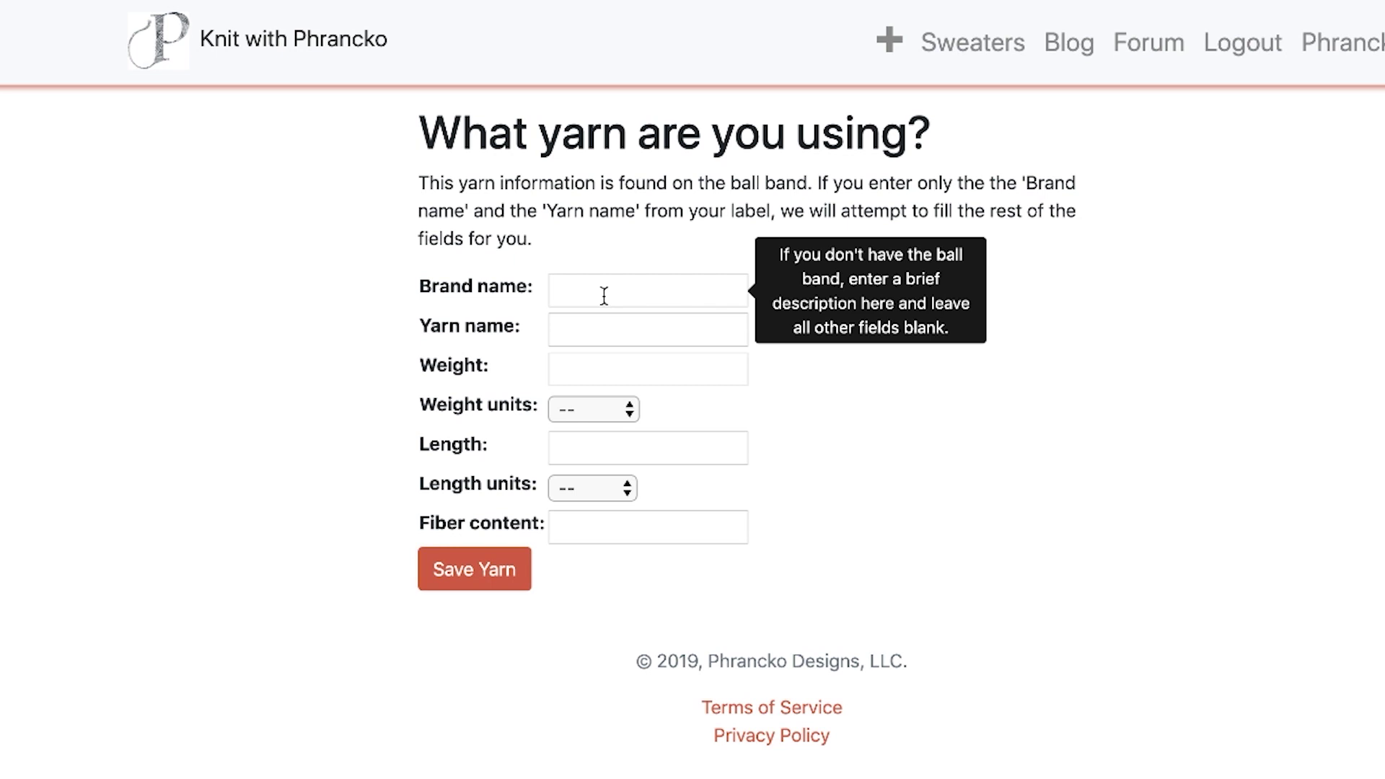
pyautogui.click(604, 296)
pyautogui.write('Ca')
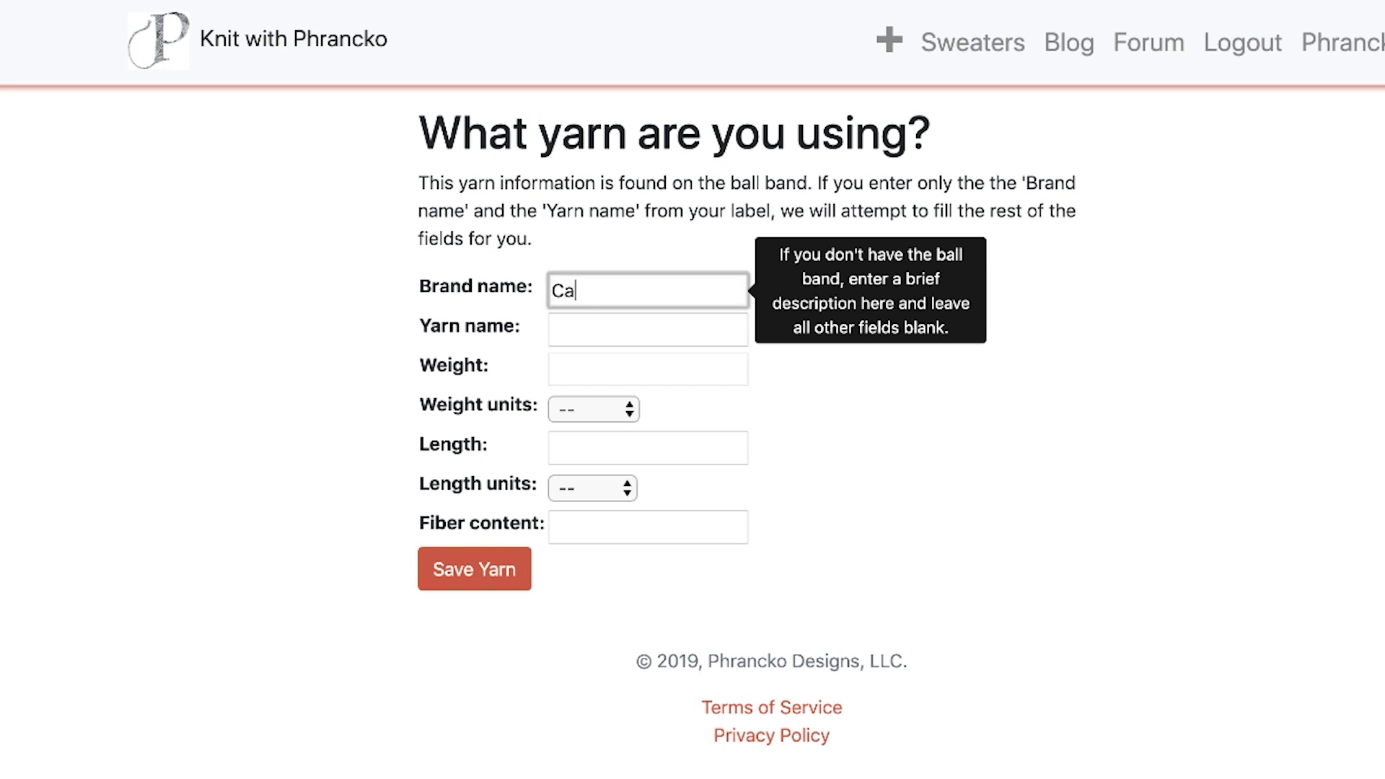
pyautogui.write('scade Yarns')
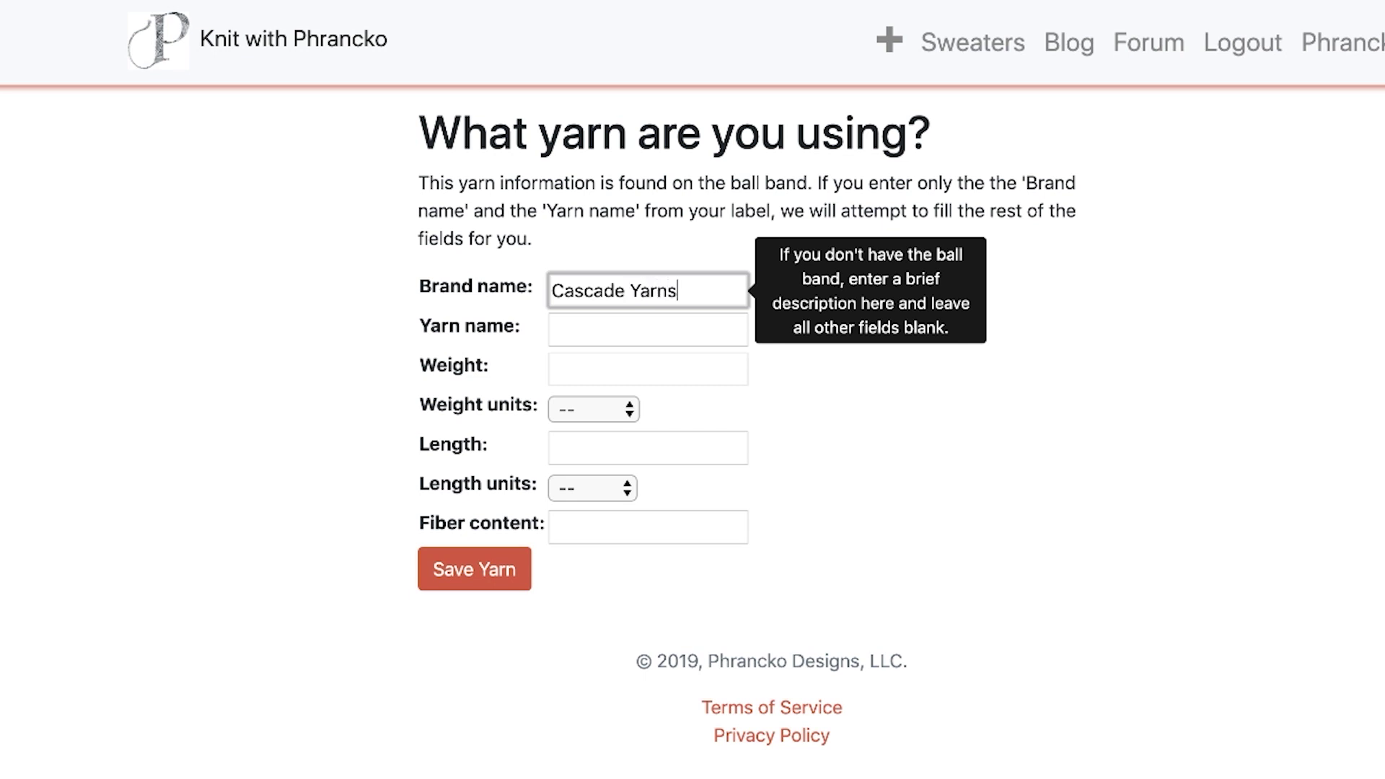
pyautogui.click(647, 330)
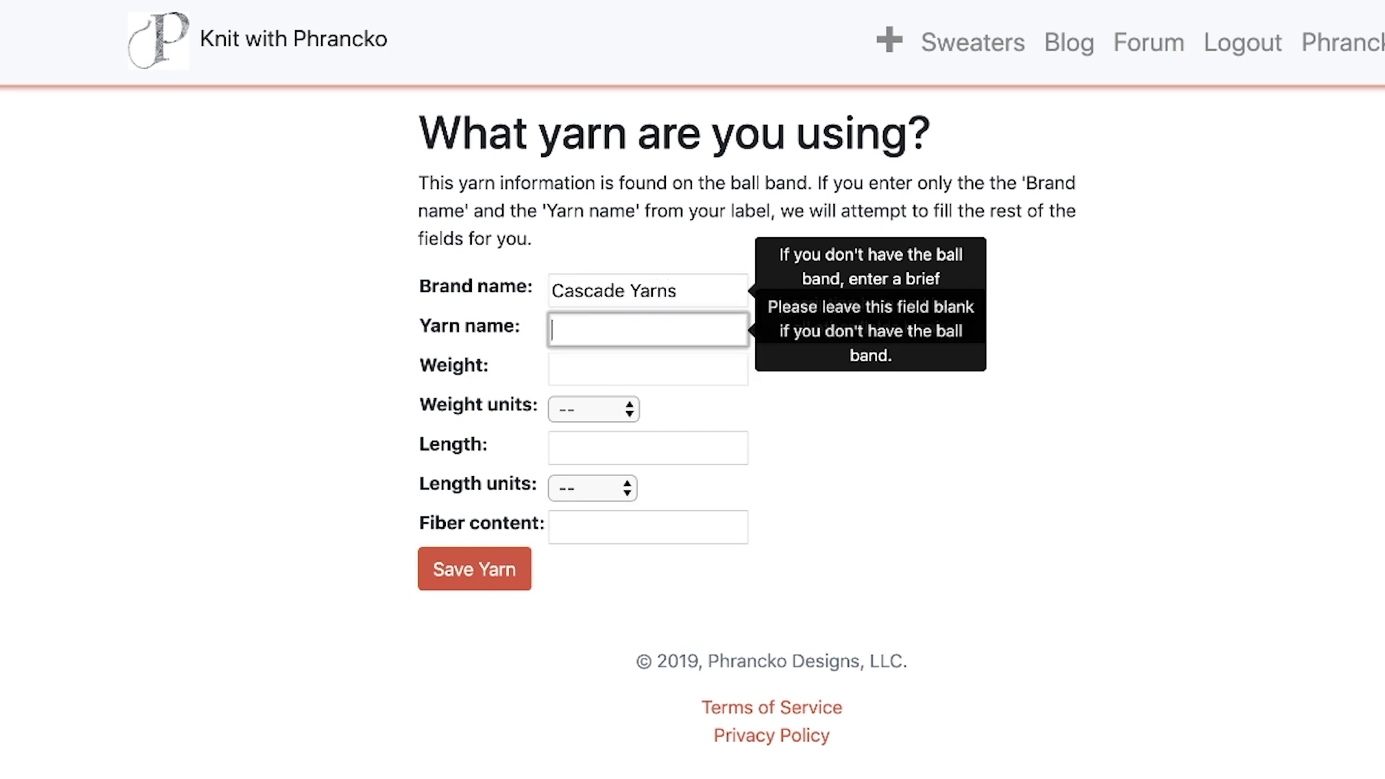
pyautogui.write('Anchor Bay')
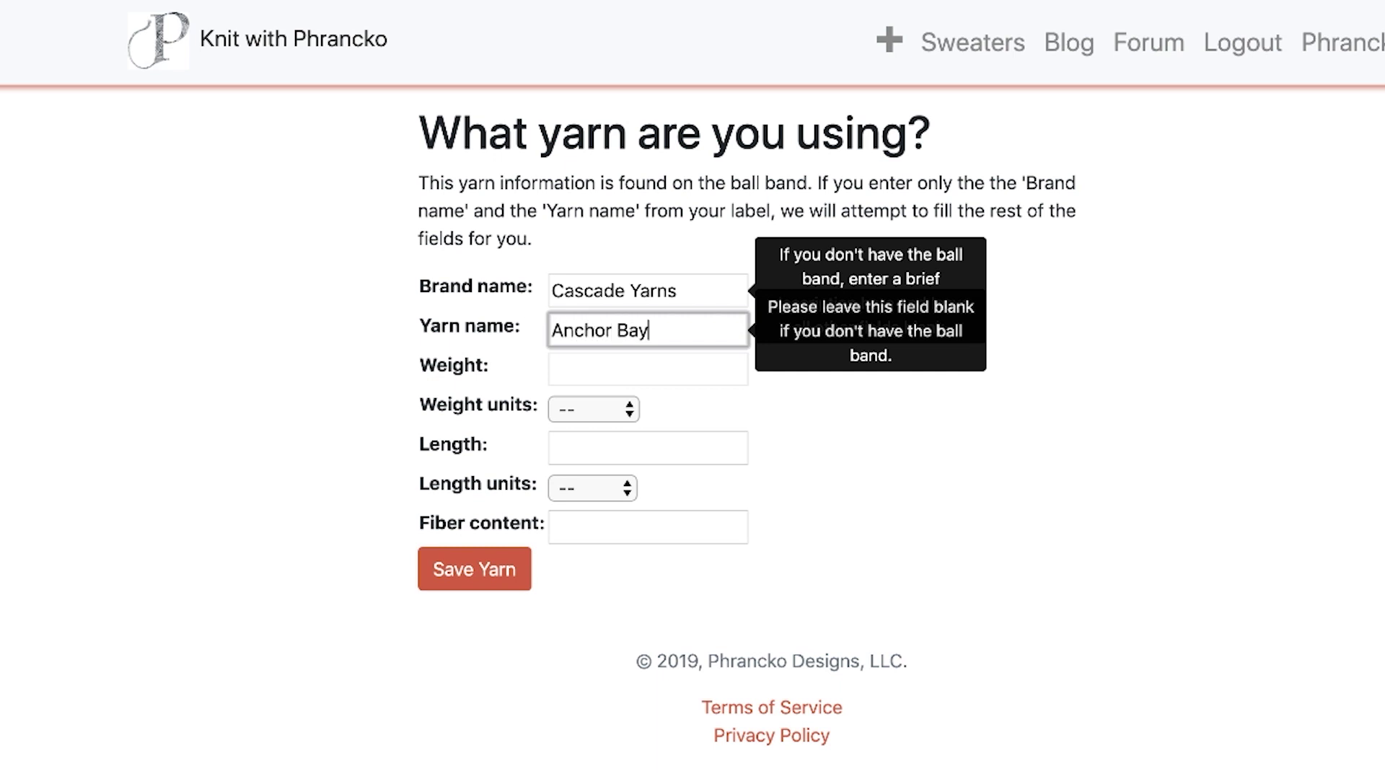
pyautogui.click(1031, 593)
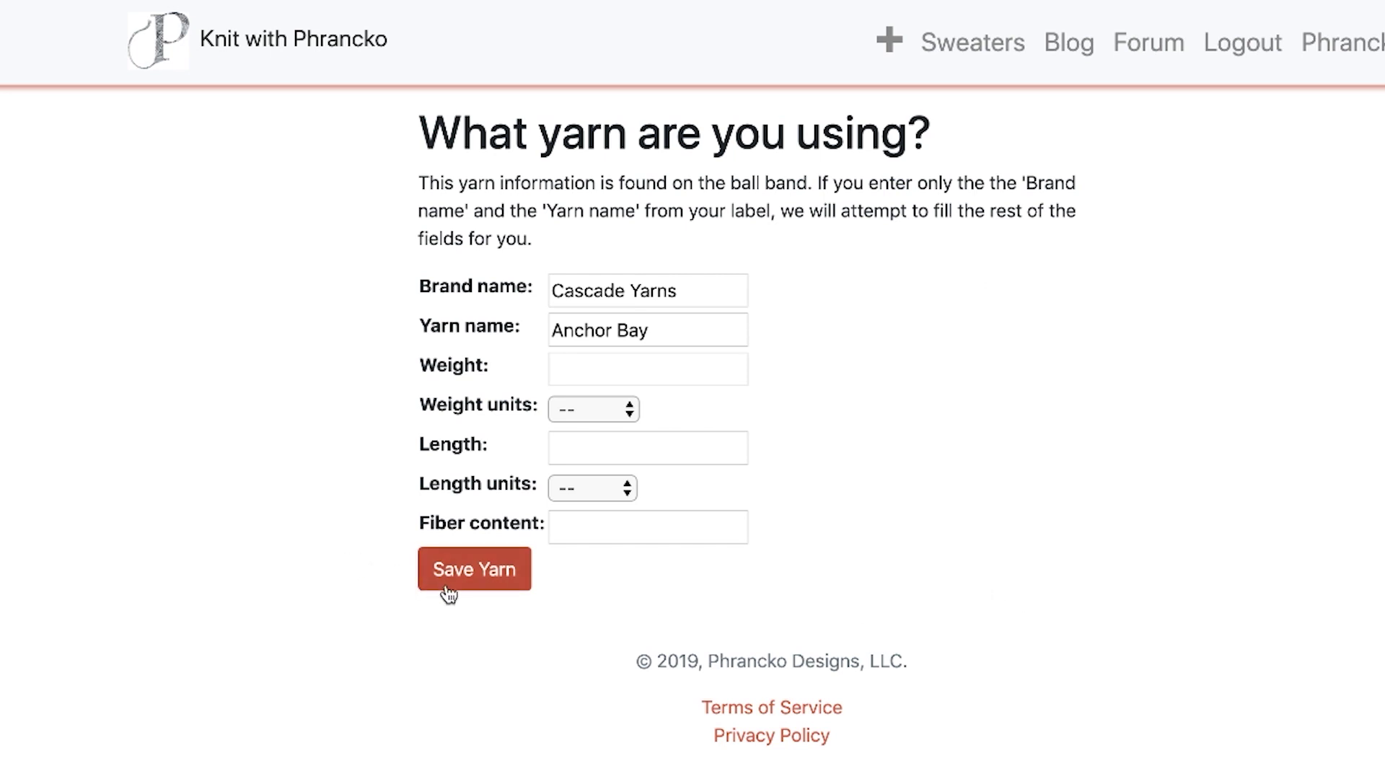
# Step: Save the yarn to auto-fill its remaining details, check them, and save it again
pyautogui.click(469, 569)
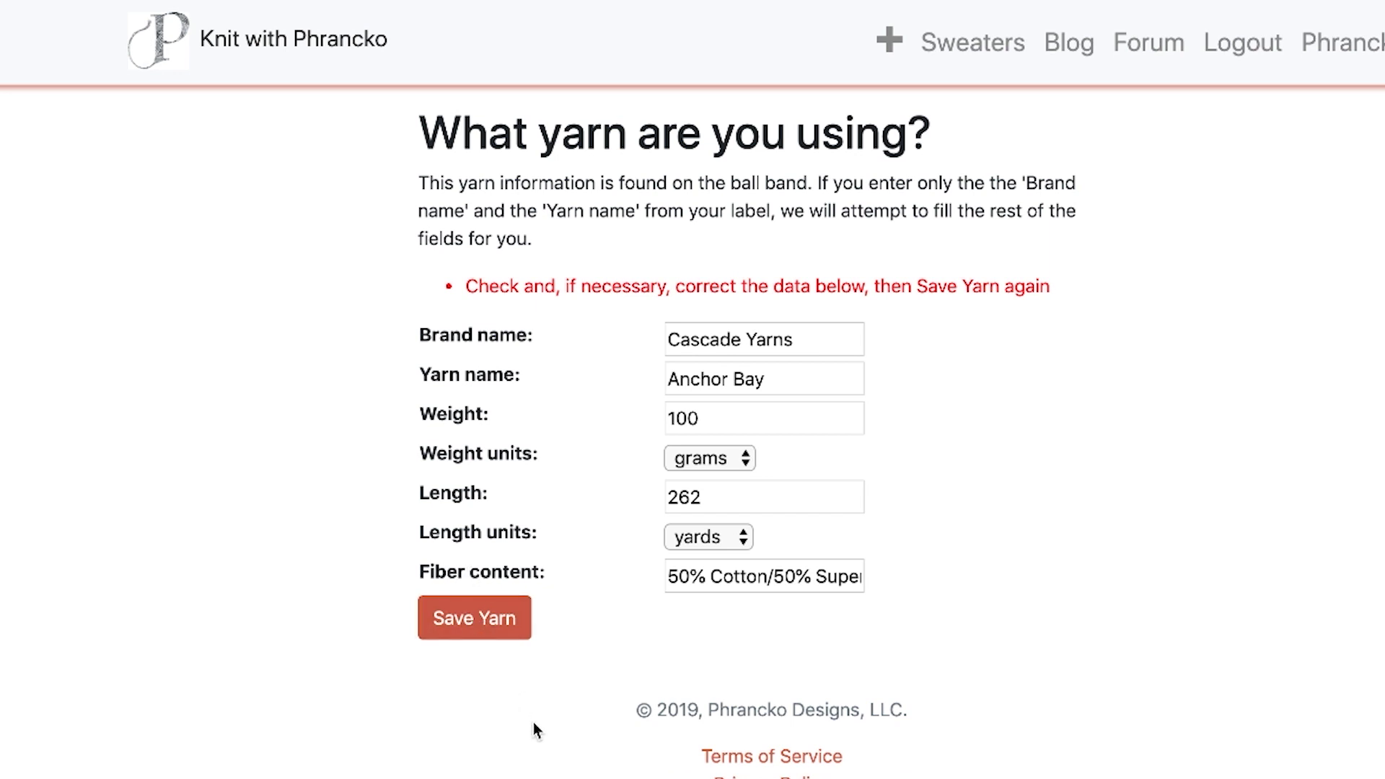
pyautogui.moveTo(742, 333)
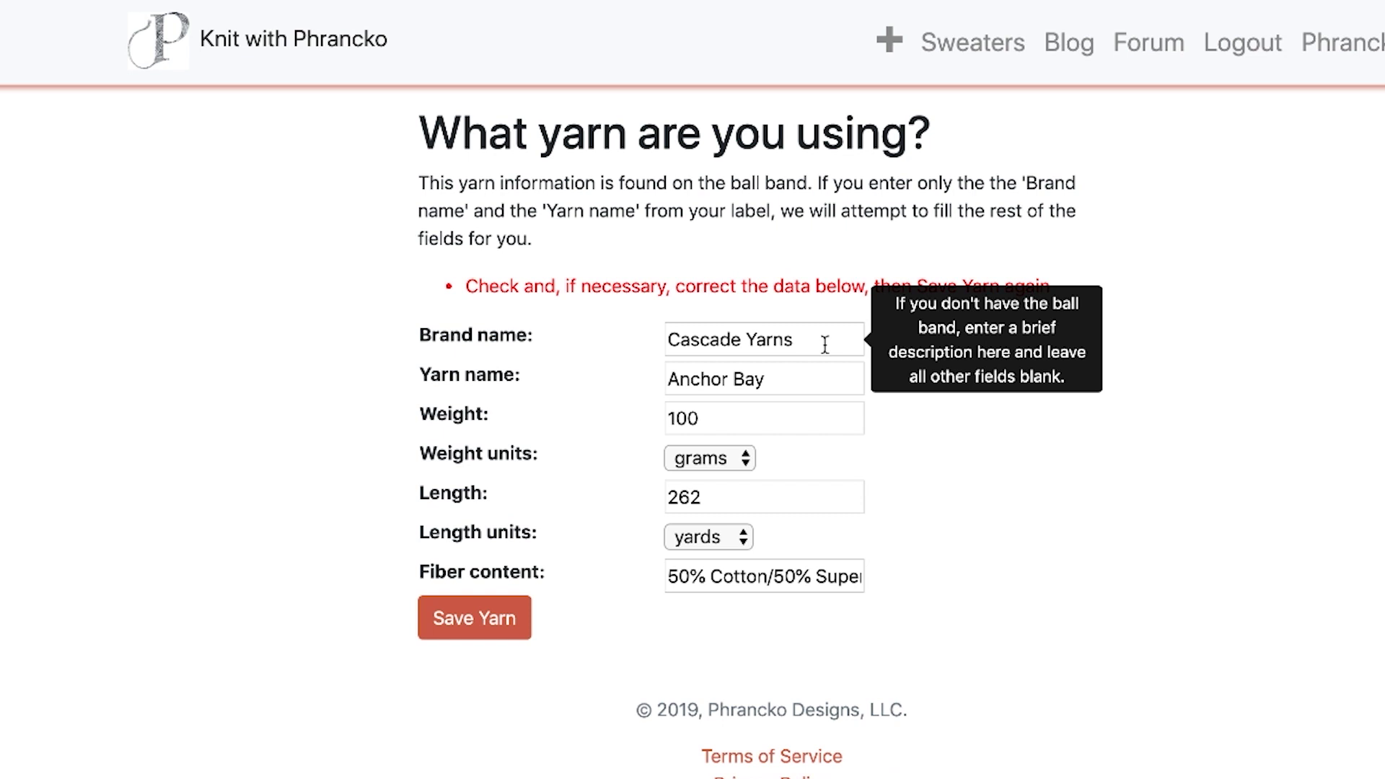
pyautogui.click(473, 620)
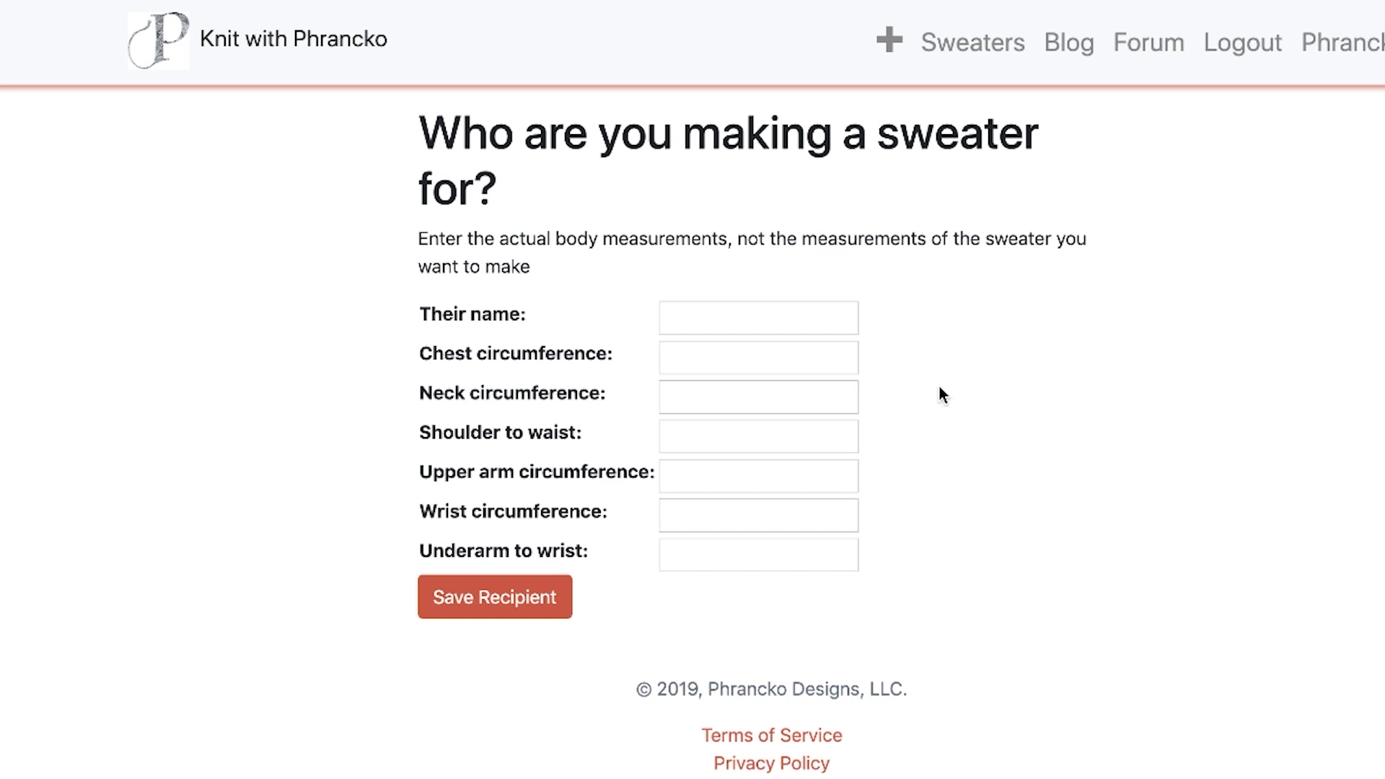
# Step: Enter the recipient's first name, a chest circumference of 44 and a neck circumference of 16
pyautogui.click(732, 319)
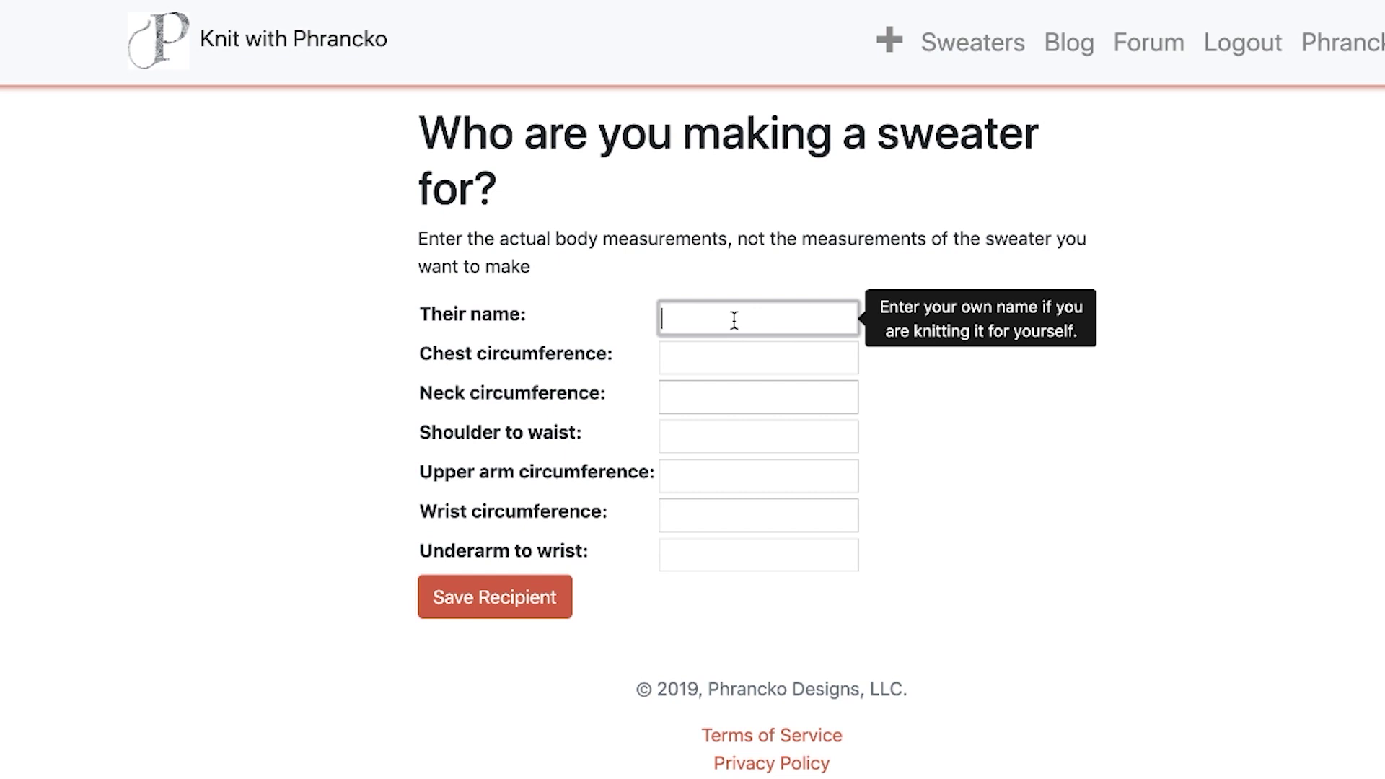
pyautogui.write('Frank')
pyautogui.press('Tab')
pyautogui.write('44')
pyautogui.press('Tab')
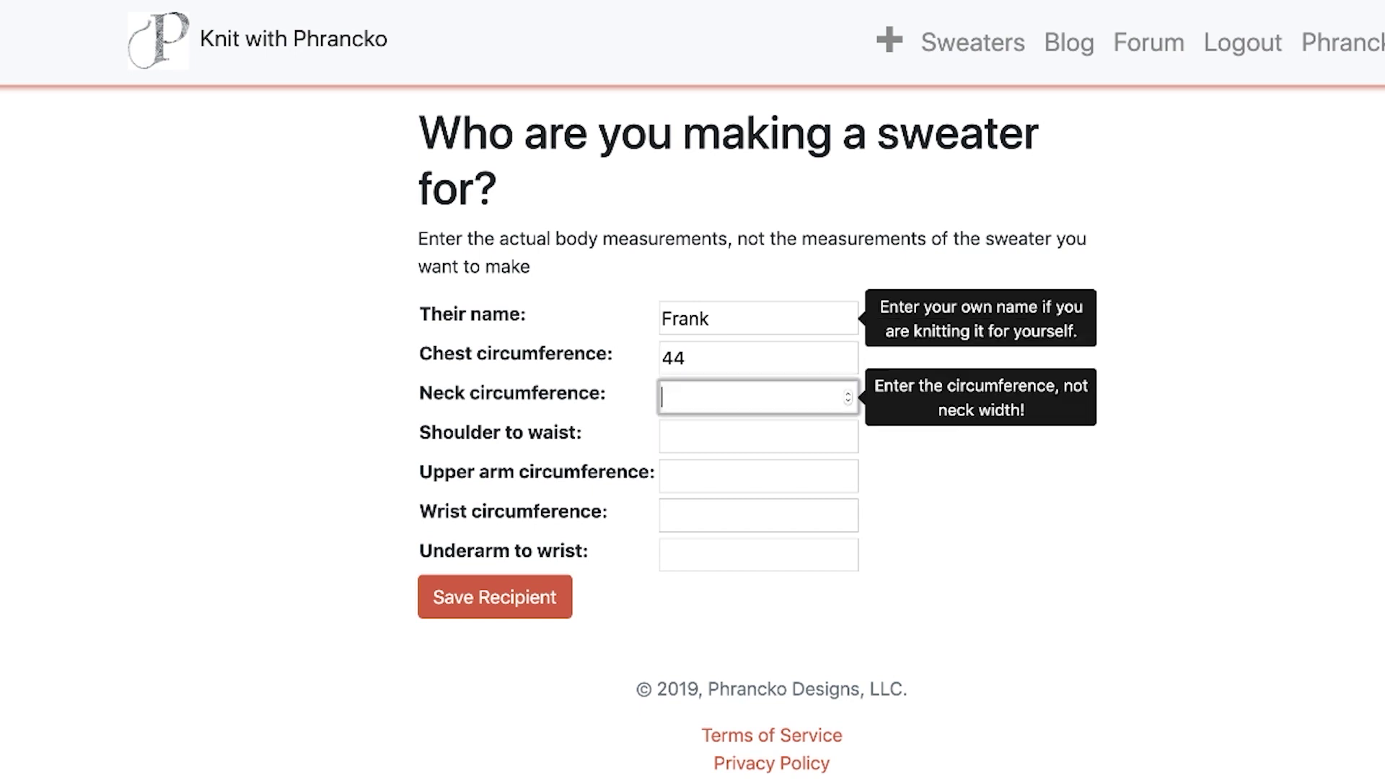
pyautogui.write('15')
pyautogui.press('BackSpace')
pyautogui.write('6')
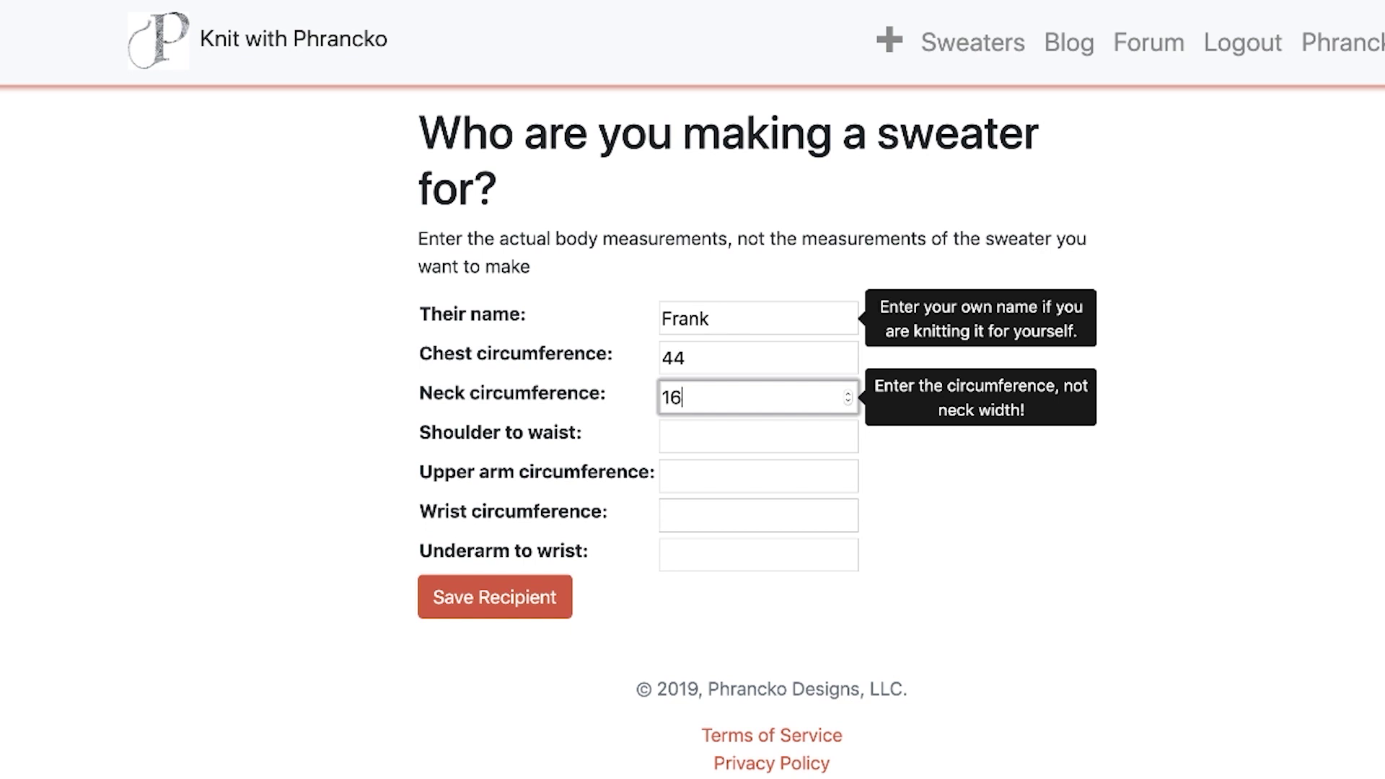
# Step: Set the recipient's shoulder-to-waist length to 25, upper arm circumference to 15 and wrist circumference to 8
pyautogui.click(698, 440)
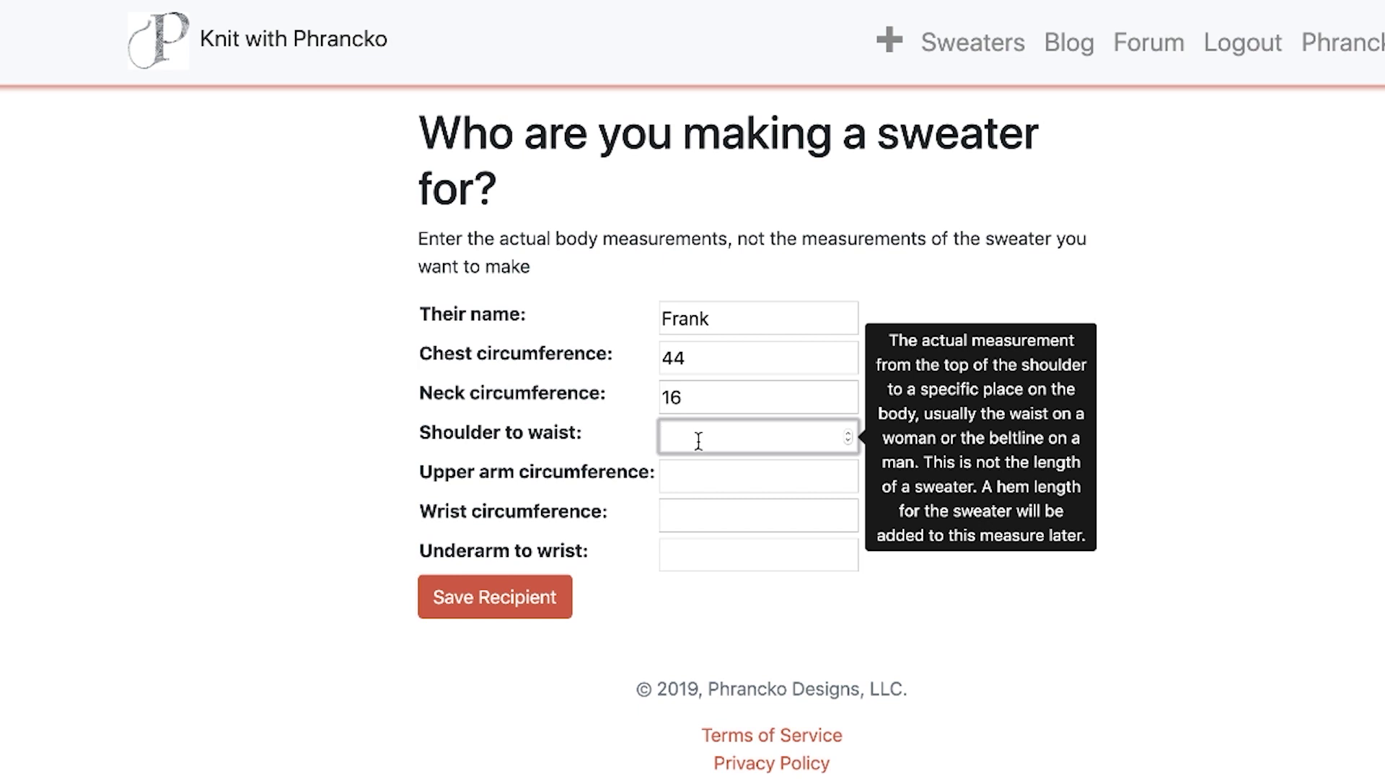
pyautogui.write('25')
pyautogui.click(723, 480)
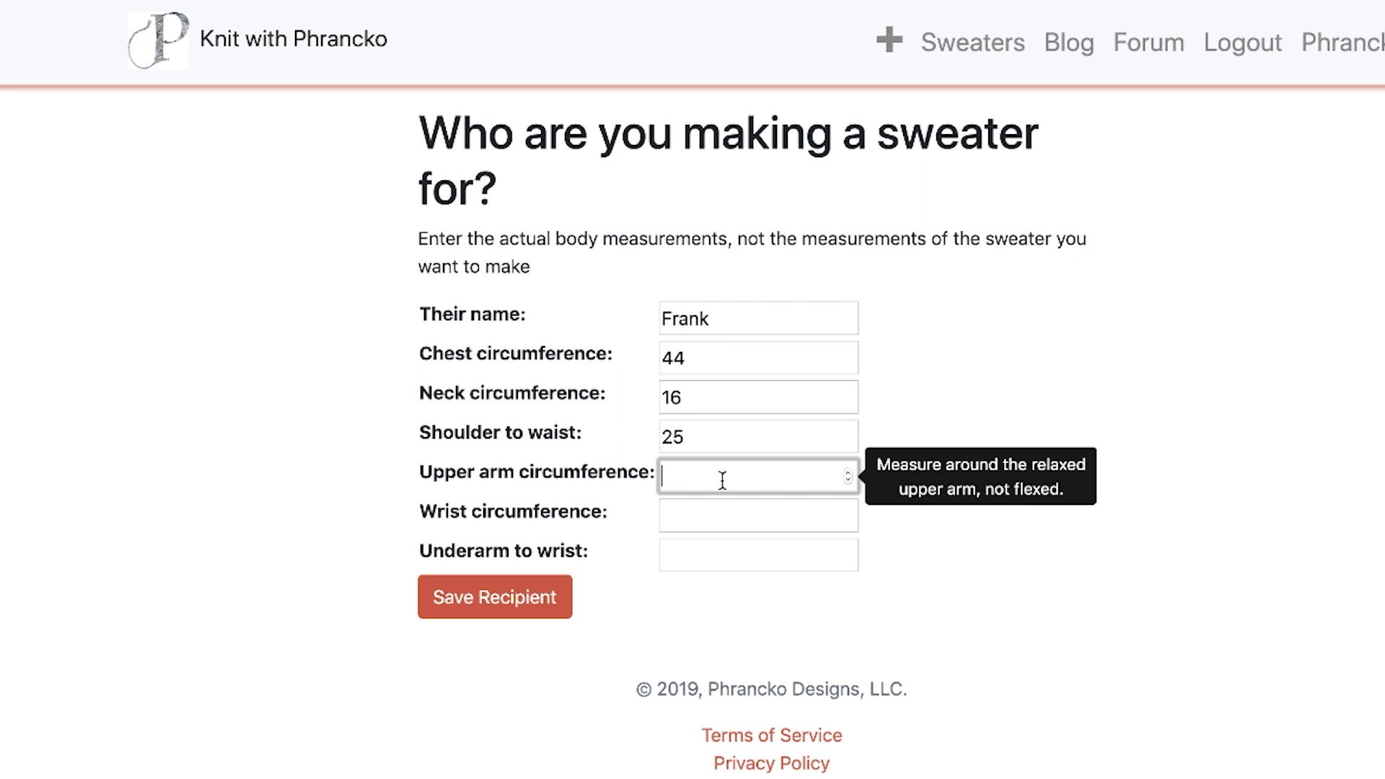
pyautogui.write('15')
pyautogui.click(722, 519)
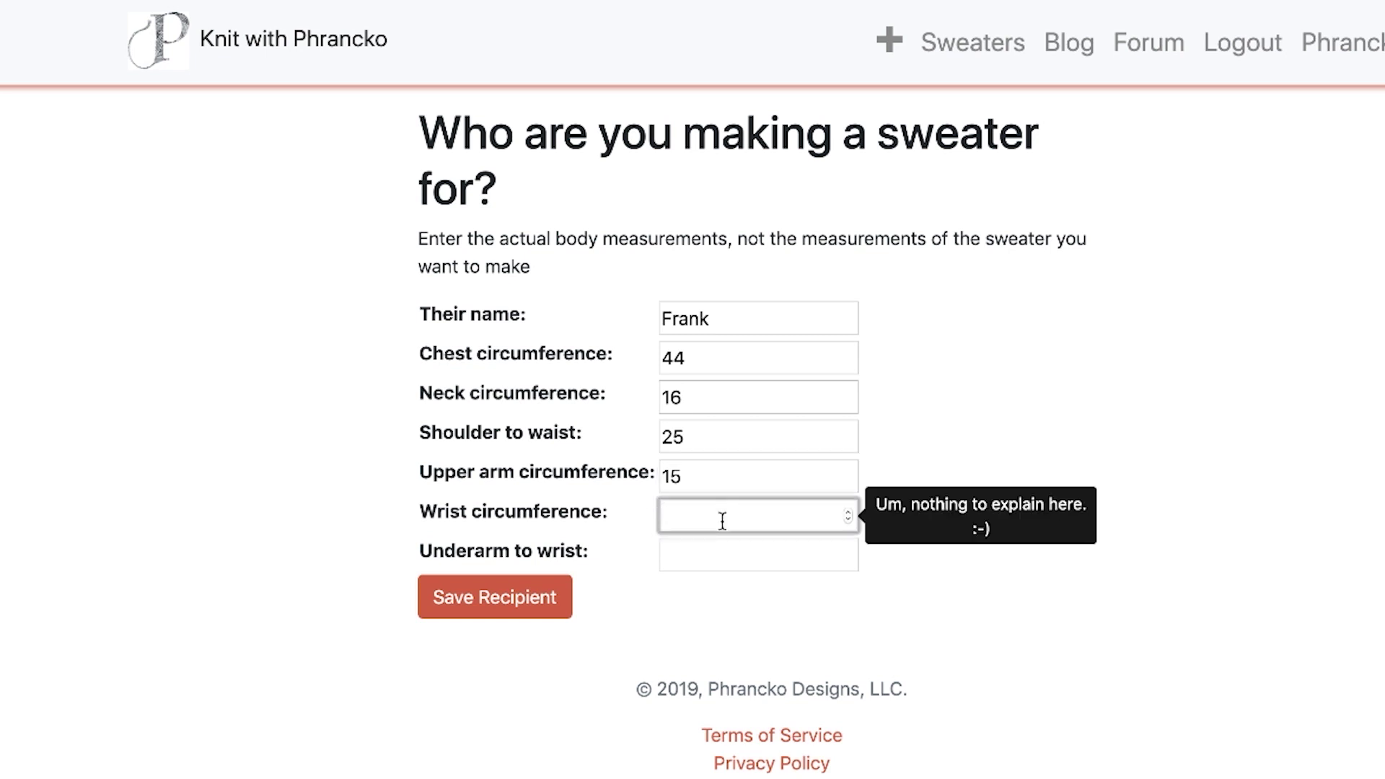
pyautogui.write('8')
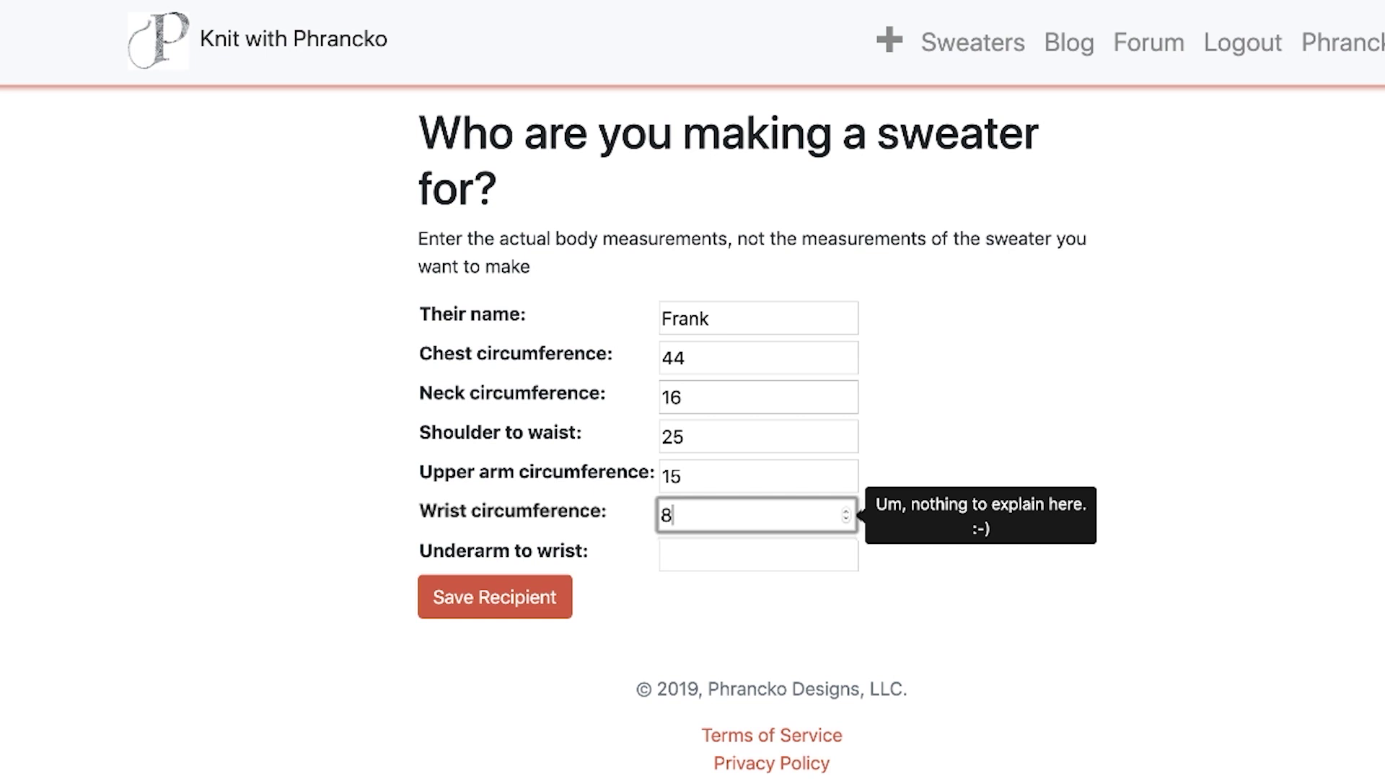
# Step: Set the underarm-to-wrist length to 19.5 and save the recipient
pyautogui.click(739, 561)
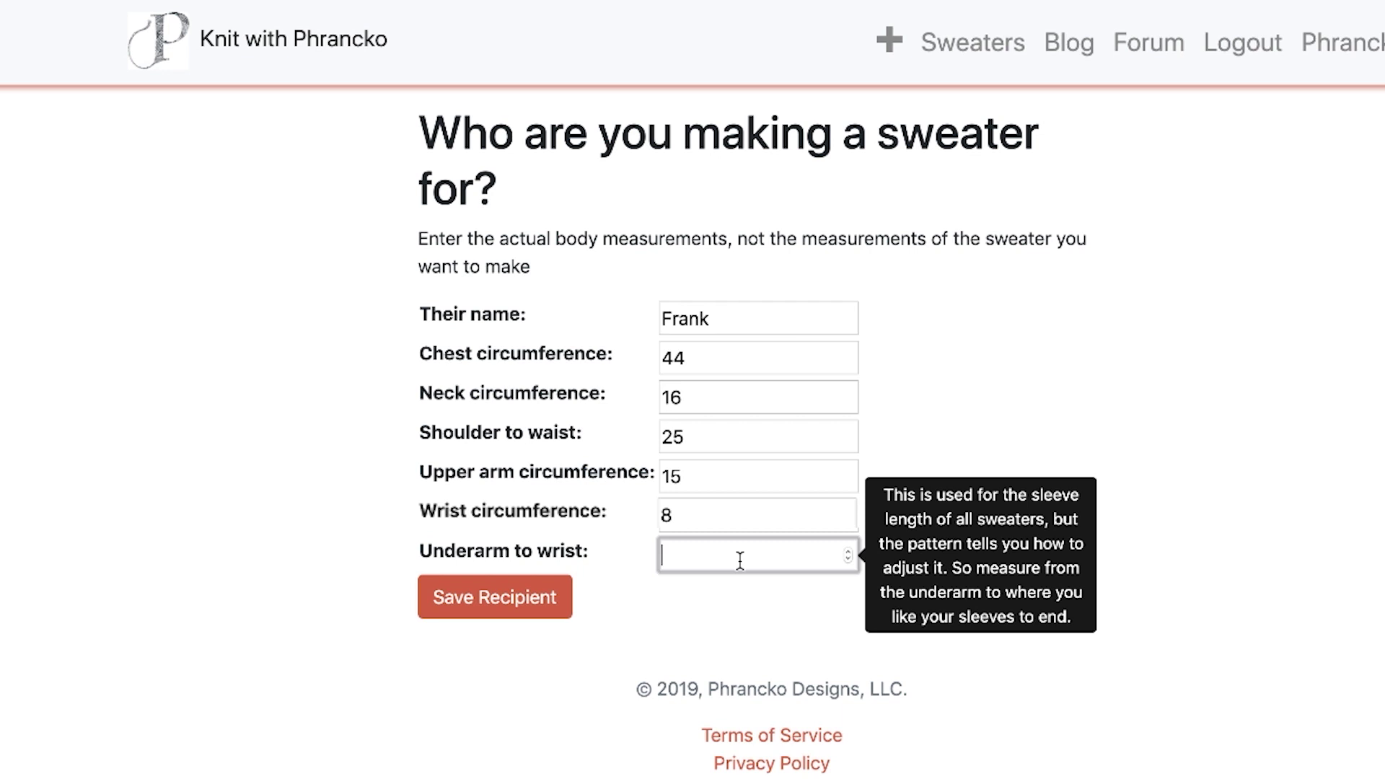
pyautogui.write('19.5')
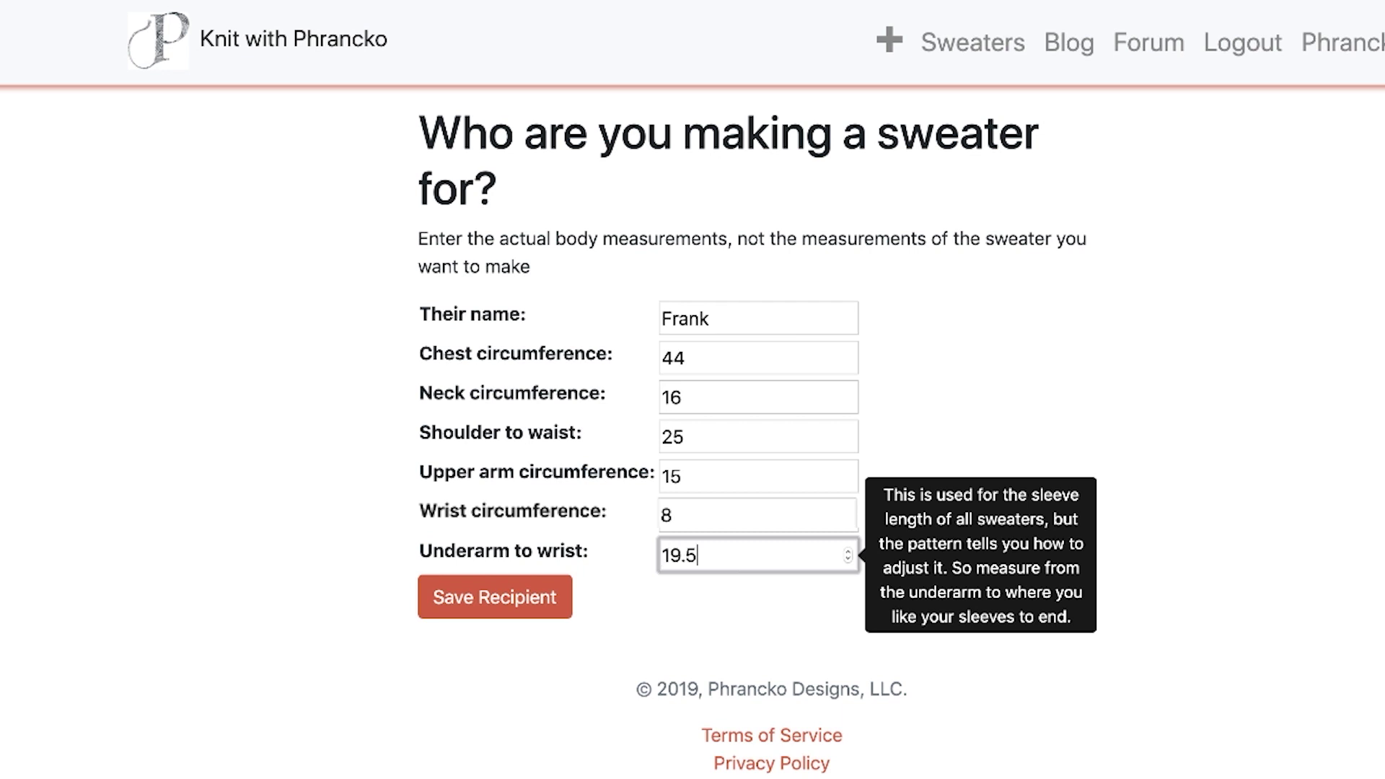
pyautogui.click(482, 601)
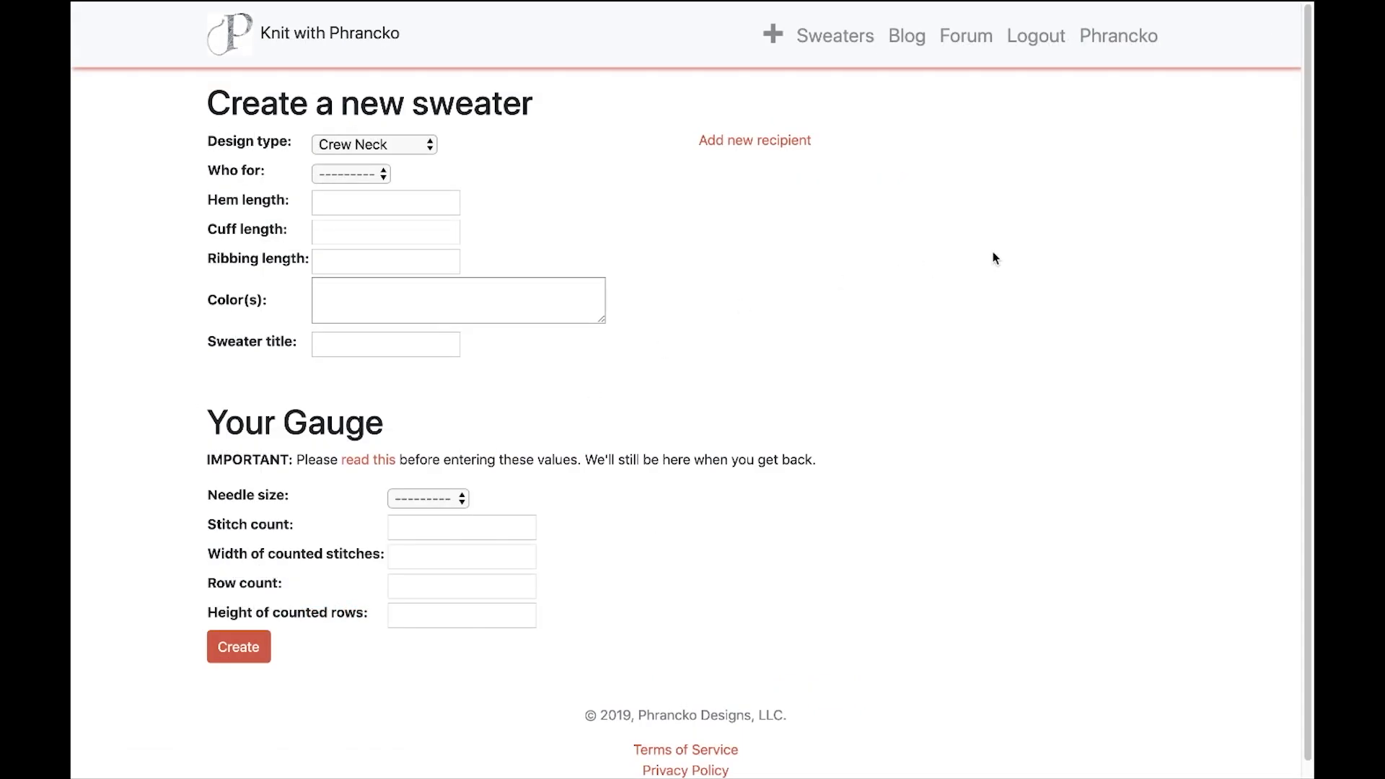
# Step: Choose Crew Neck as the design type and select the saved recipient as the person the sweater is for
pyautogui.moveTo(428, 145)
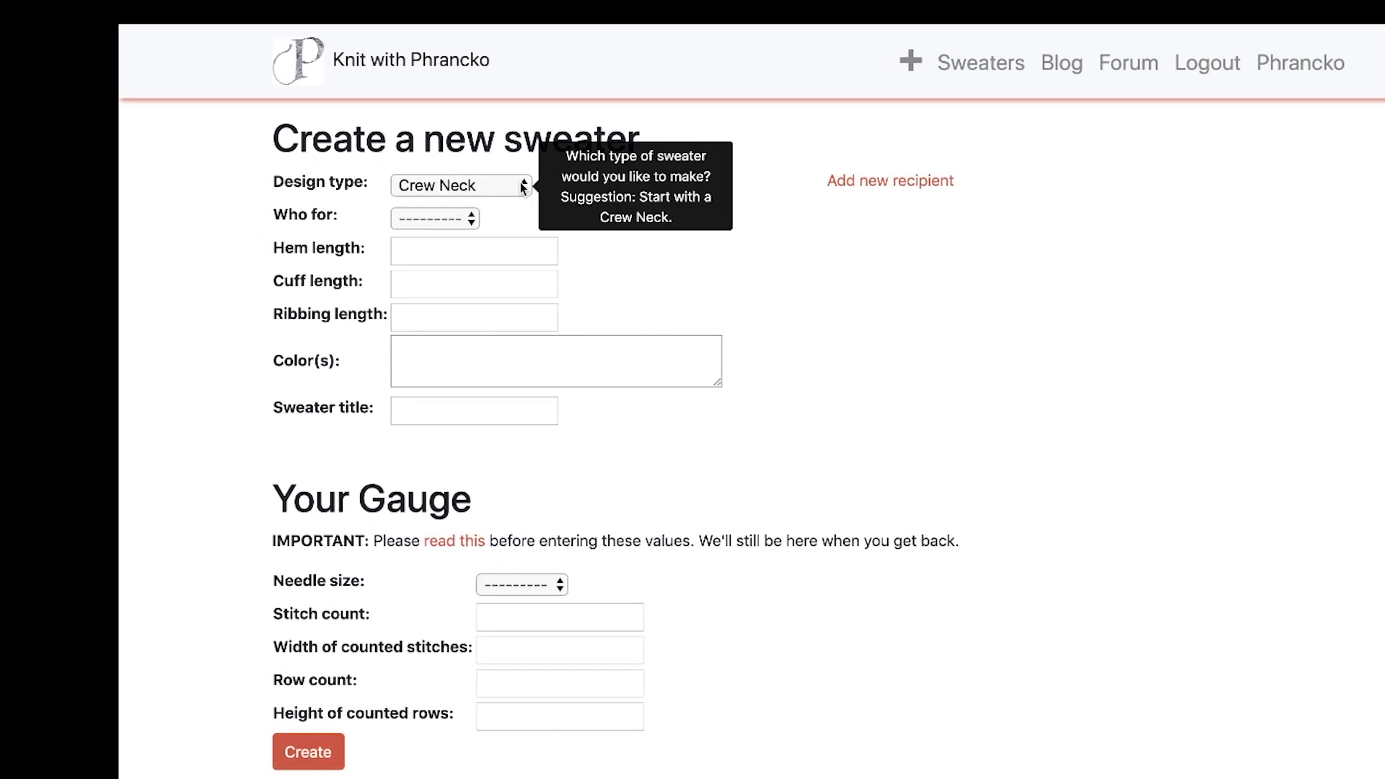
pyautogui.click(580, 211)
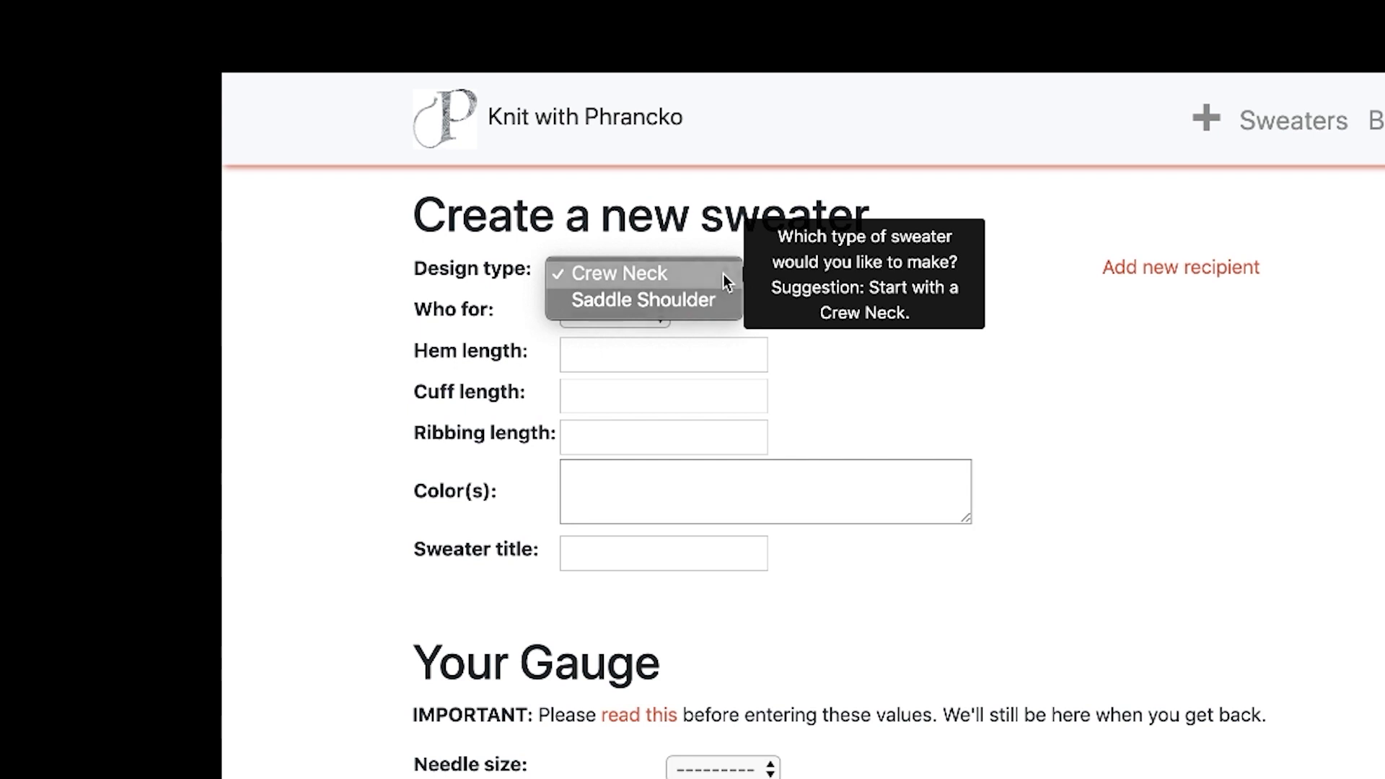
pyautogui.click(723, 277)
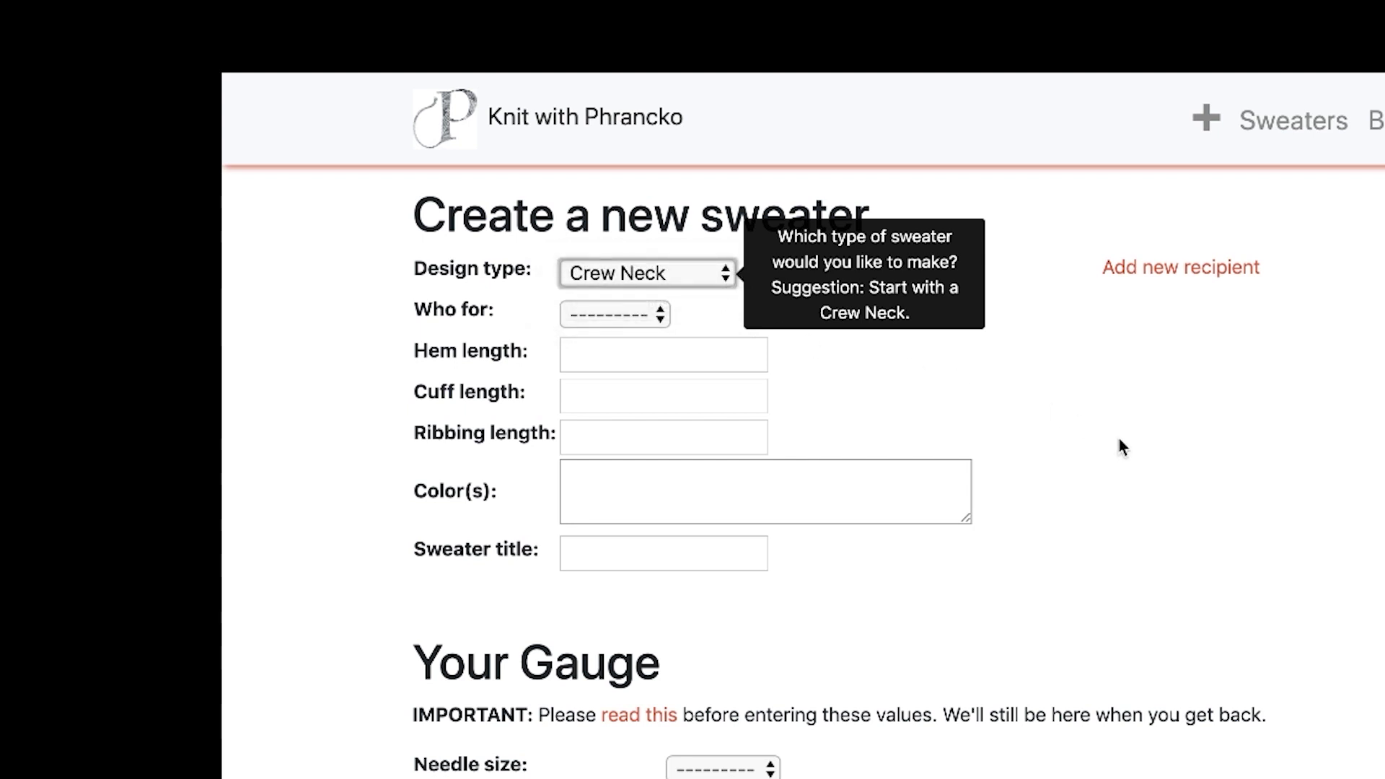
pyautogui.click(658, 318)
pyautogui.click(659, 317)
pyautogui.click(659, 317)
pyautogui.click(642, 341)
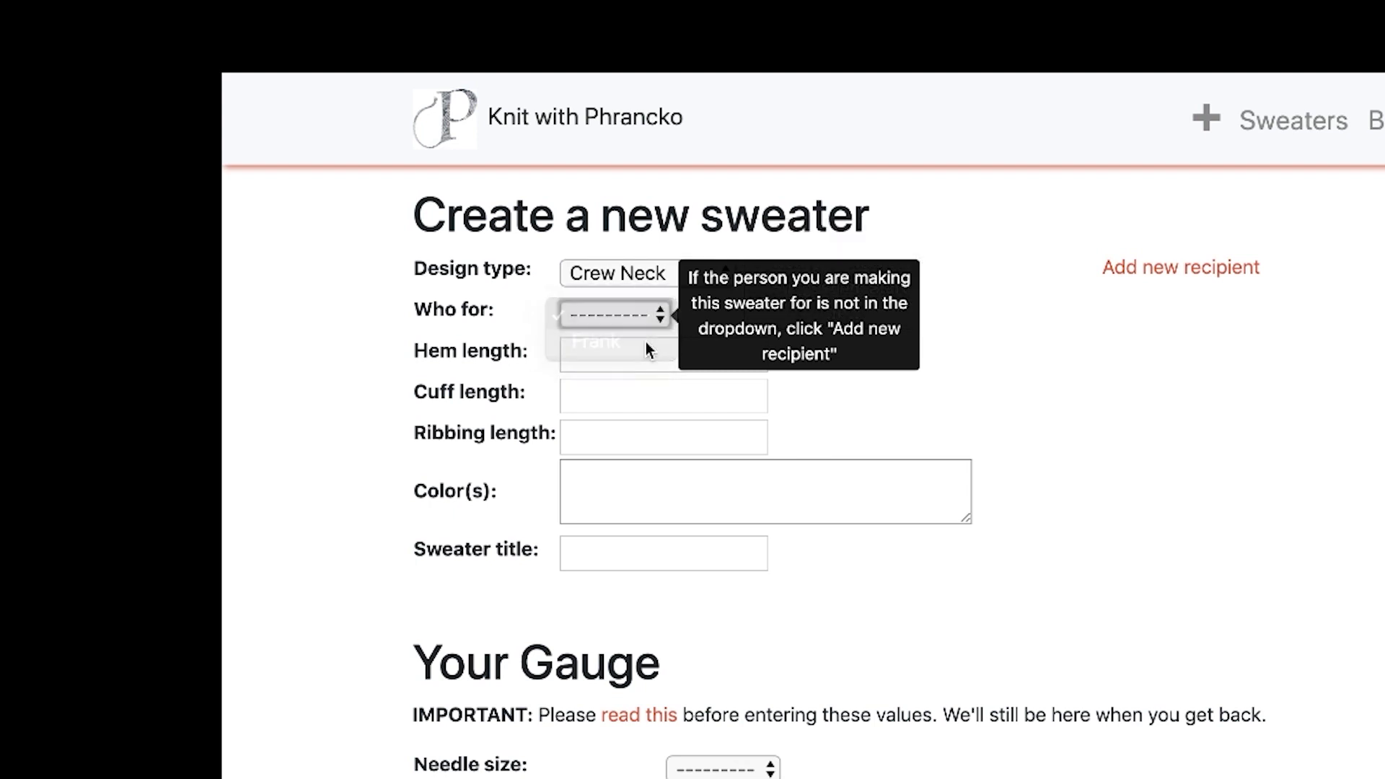
pyautogui.click(1267, 461)
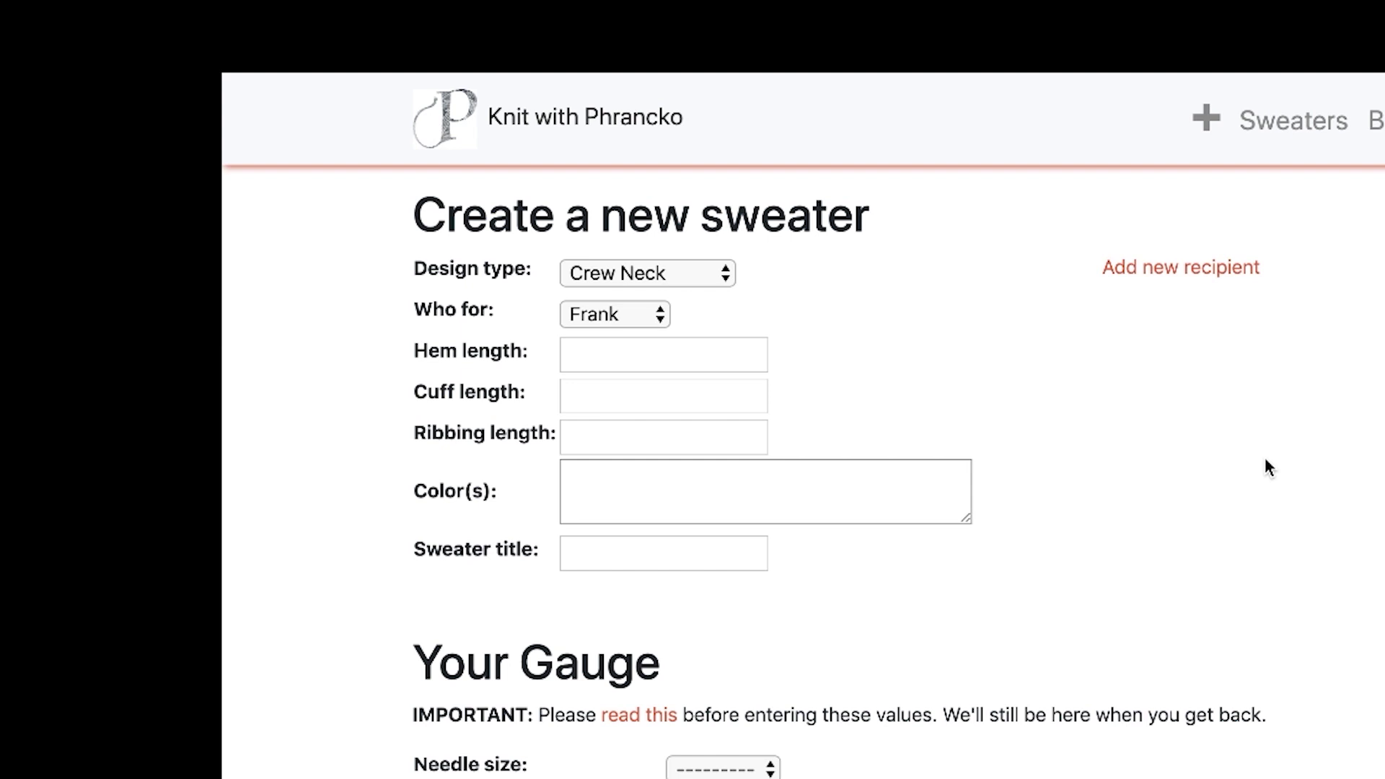
# Step: Set the hem length to 4, the cuff length to 2 and the ribbing length to 2
pyautogui.moveTo(606, 346)
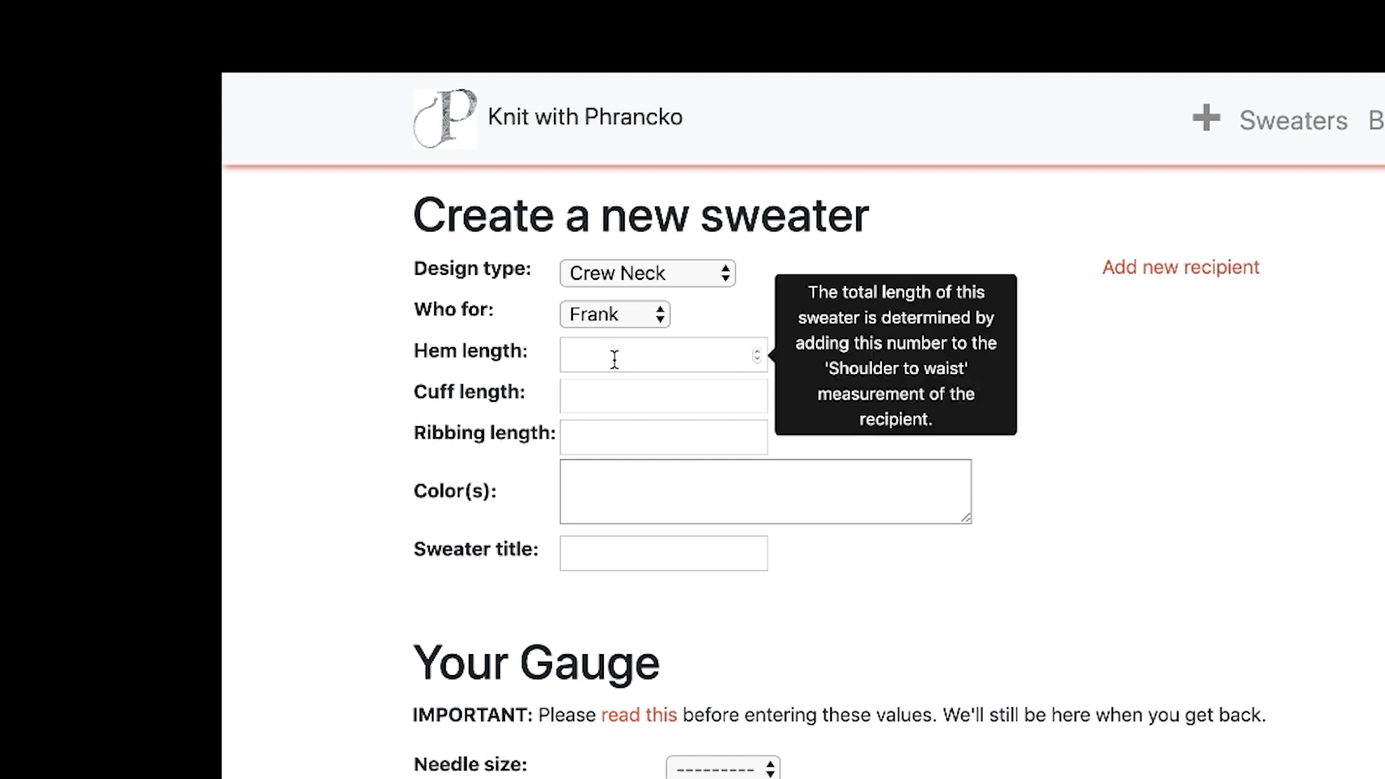
pyautogui.click(614, 359)
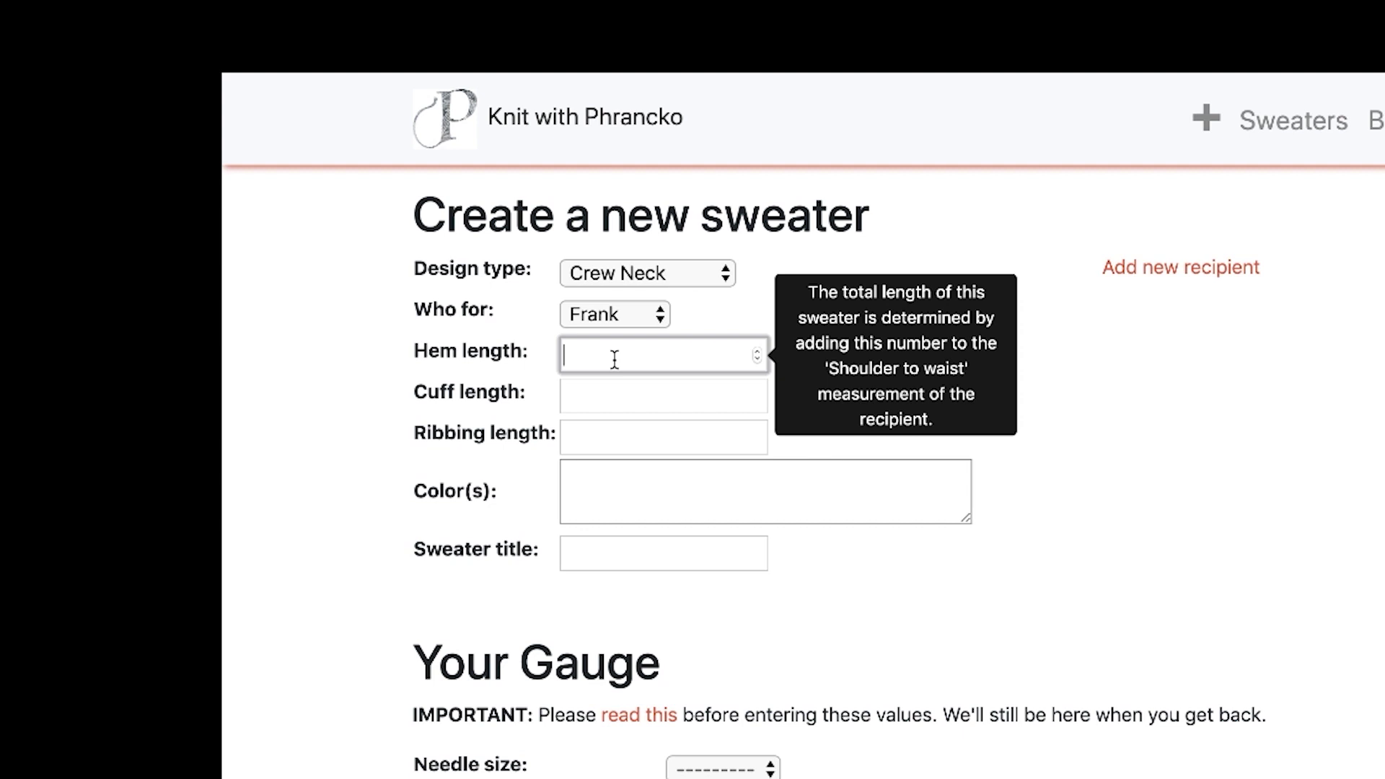
pyautogui.write('4')
pyautogui.click(628, 405)
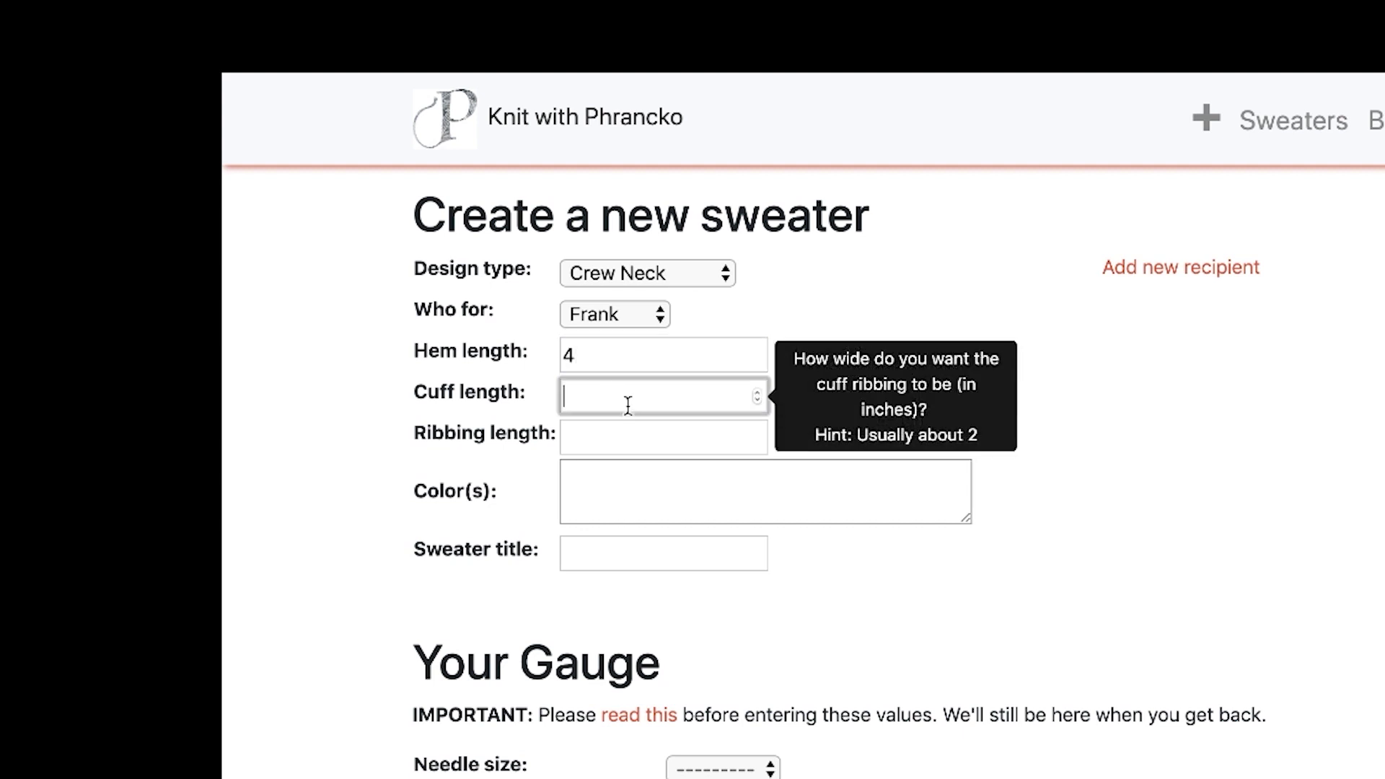
pyautogui.write('2')
pyautogui.click(630, 439)
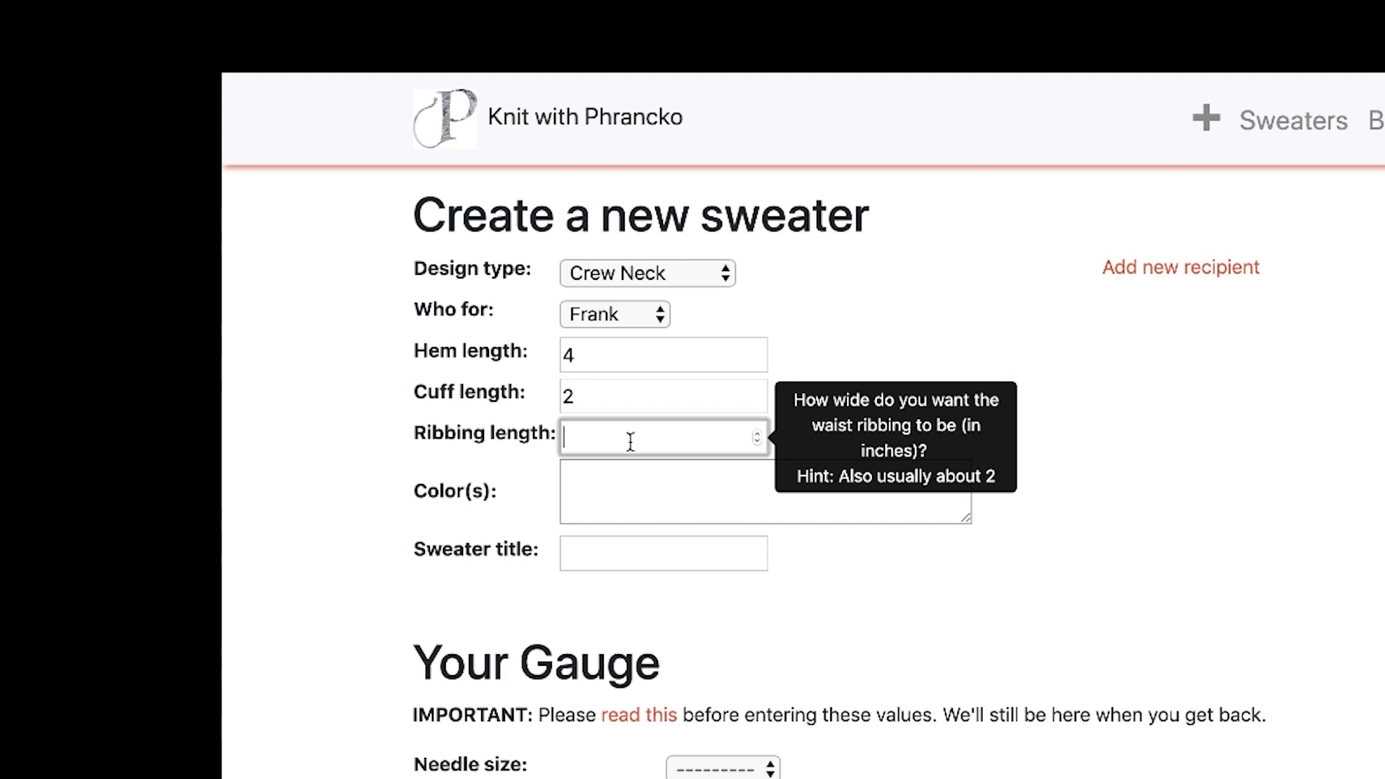
pyautogui.write('2')
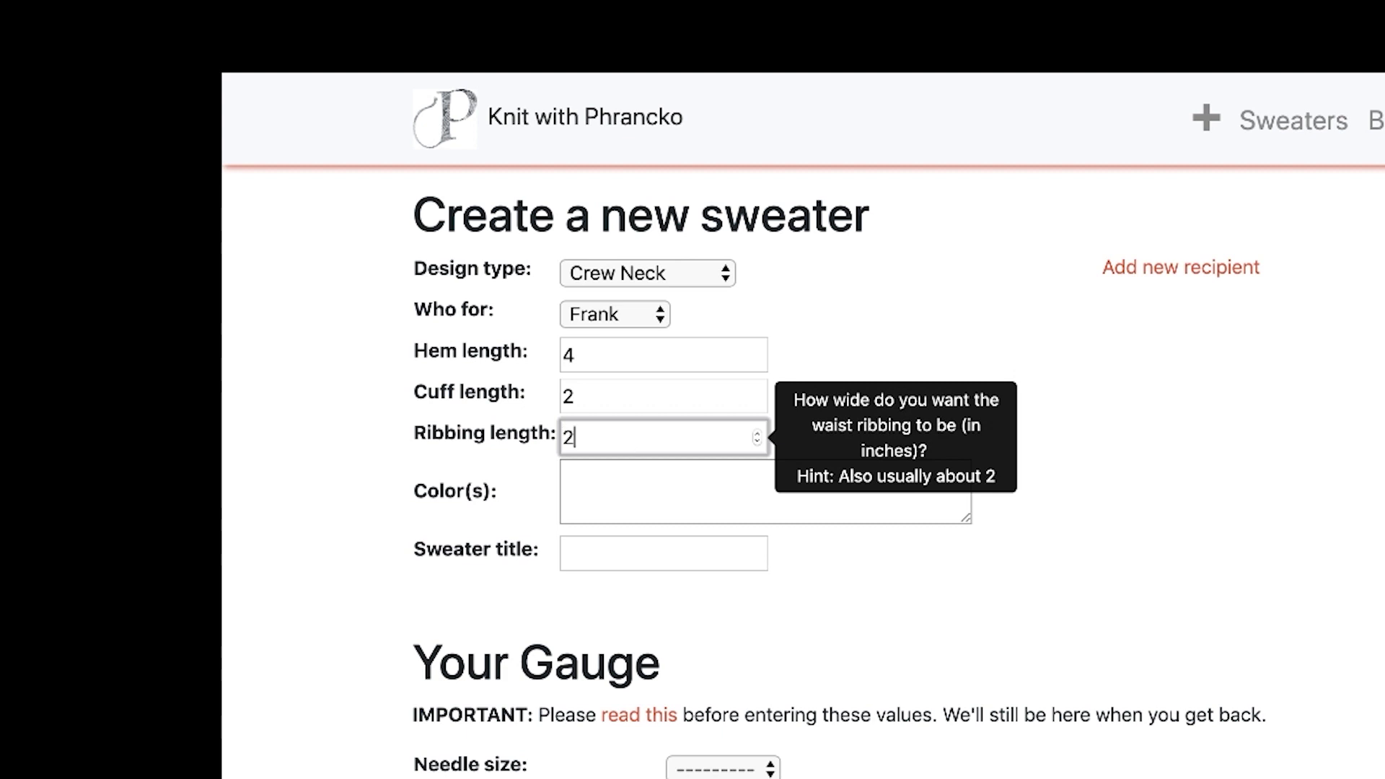
# Step: Enter the sweater colors black and red on separate lines
pyautogui.click(630, 488)
pyautogui.write('black')
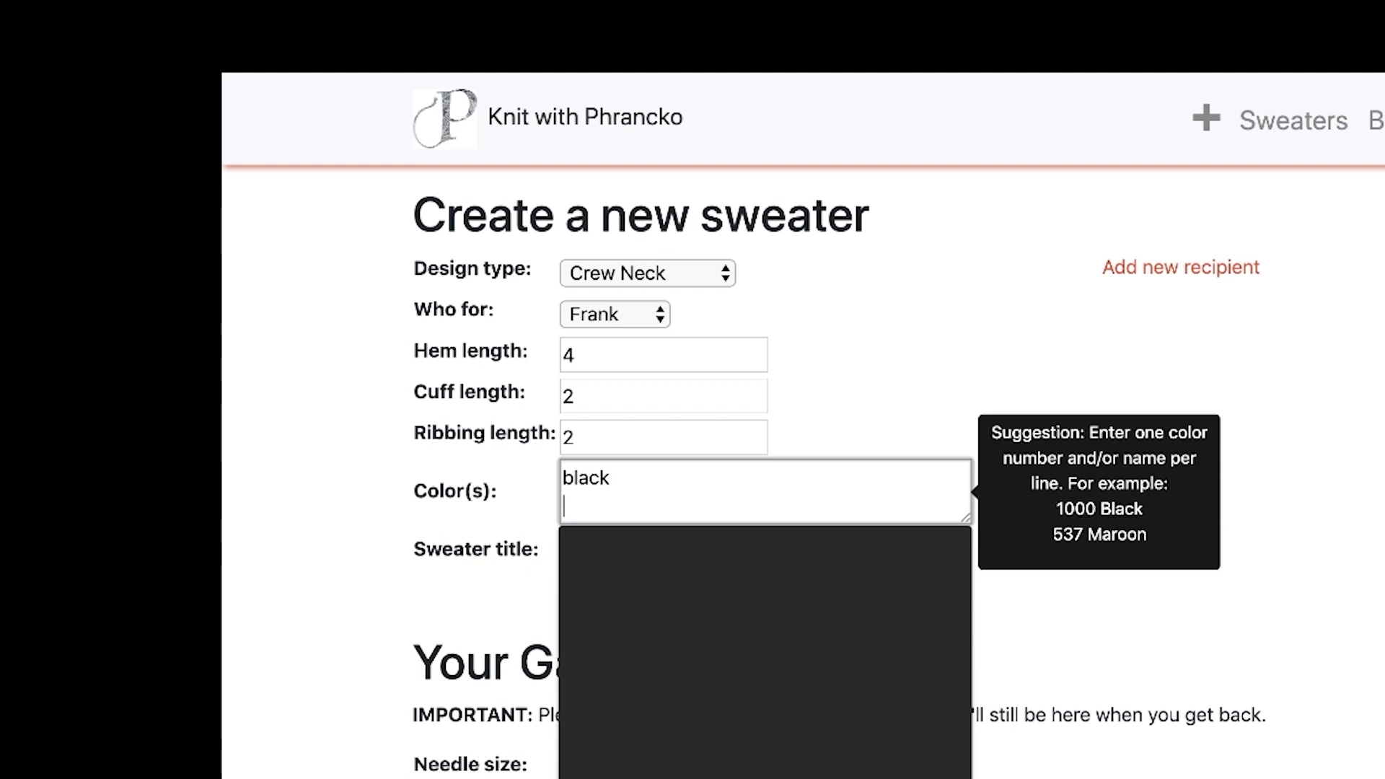
pyautogui.press('Return')
pyautogui.write('red')
pyautogui.click(365, 579)
# Step: Title the sweater "Red and Black Wonder"
pyautogui.click(660, 553)
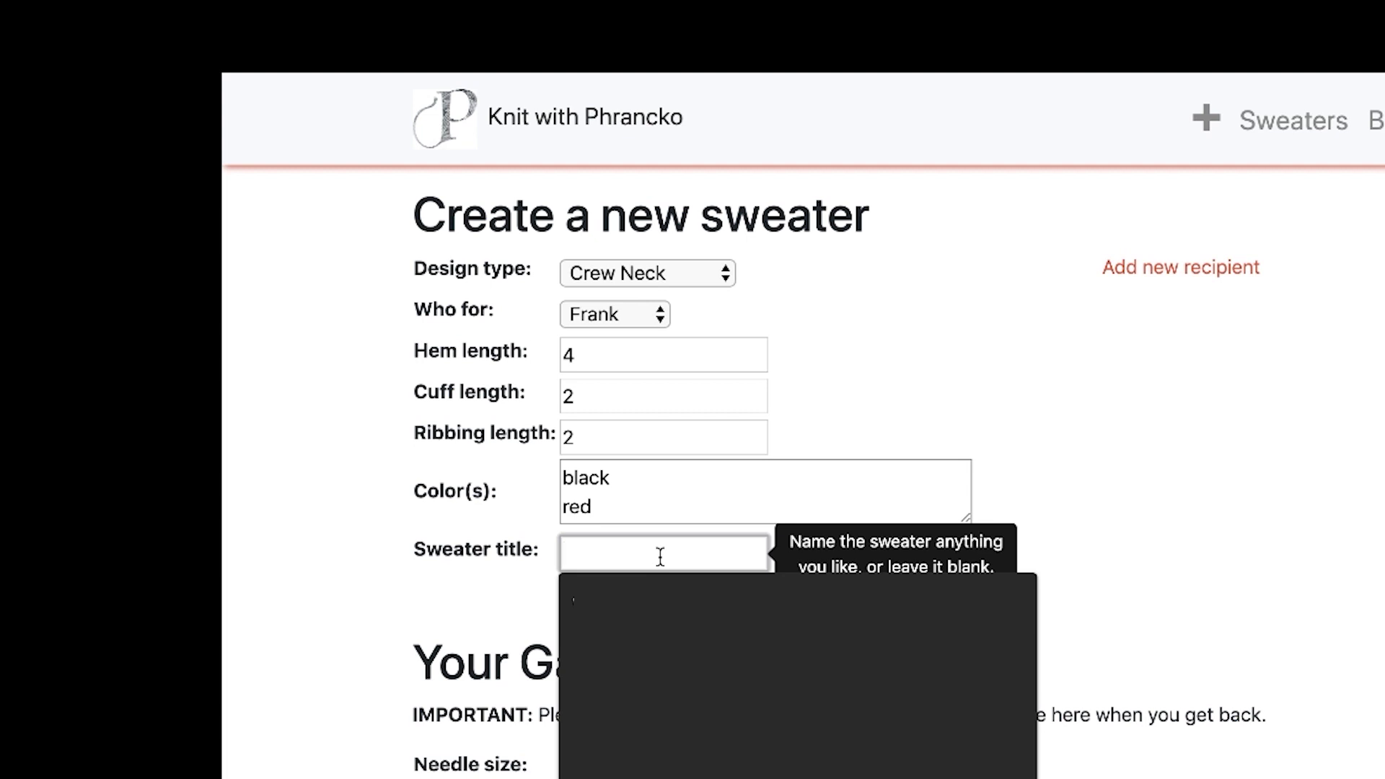
pyautogui.write('Red a')
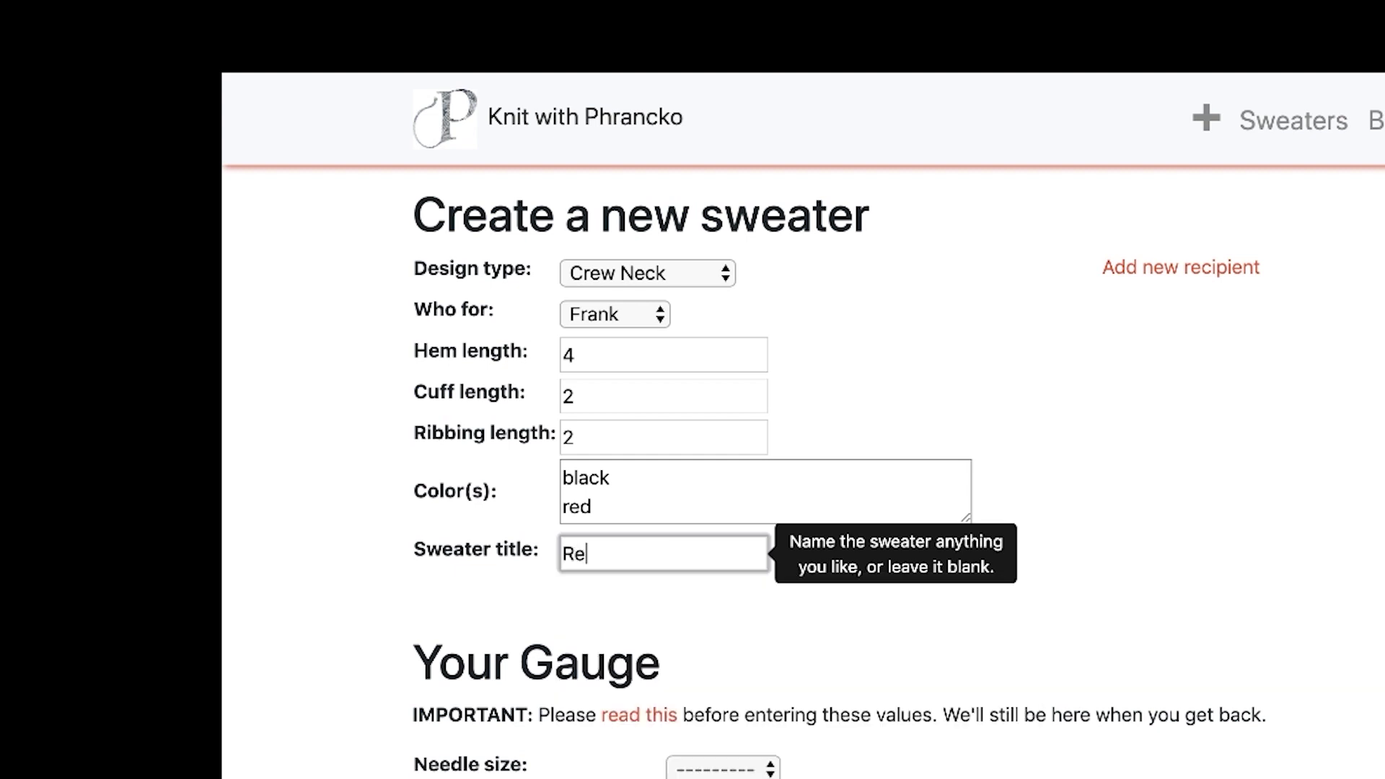
pyautogui.write('nd Bla')
pyautogui.press('BackSpace')
pyautogui.write('lack Wonder')
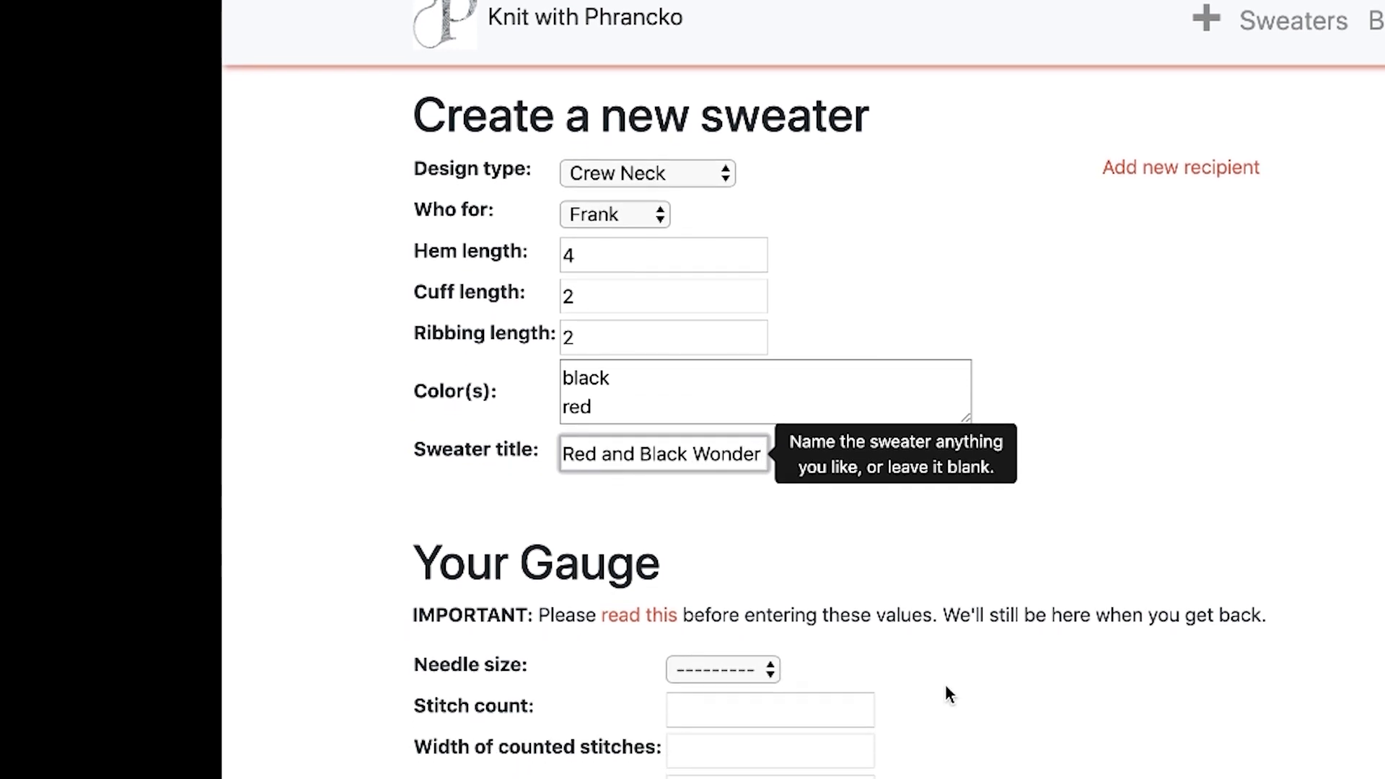
pyautogui.click(948, 421)
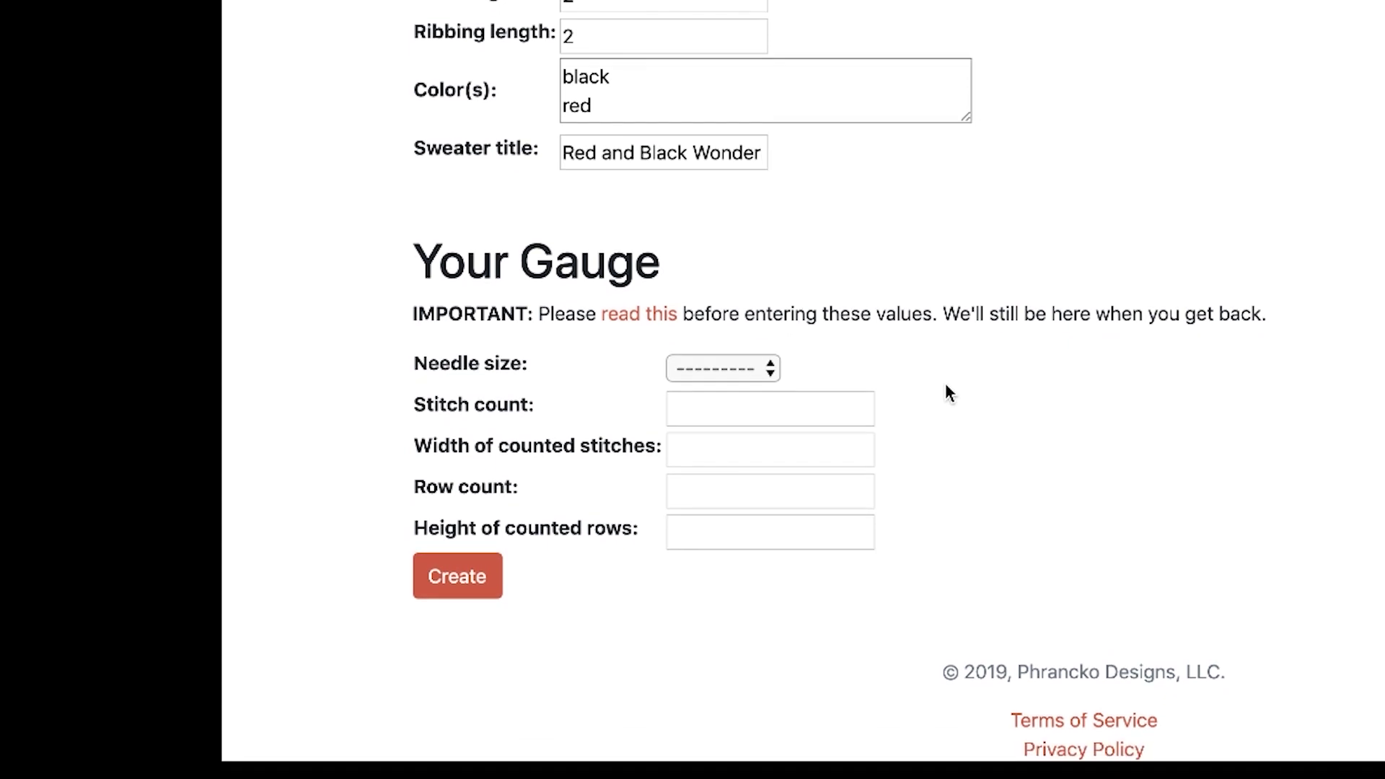
# Step: Set the gauge needle size to US 4, with a stitch count of 22 over a width of 4 inches
pyautogui.click(769, 369)
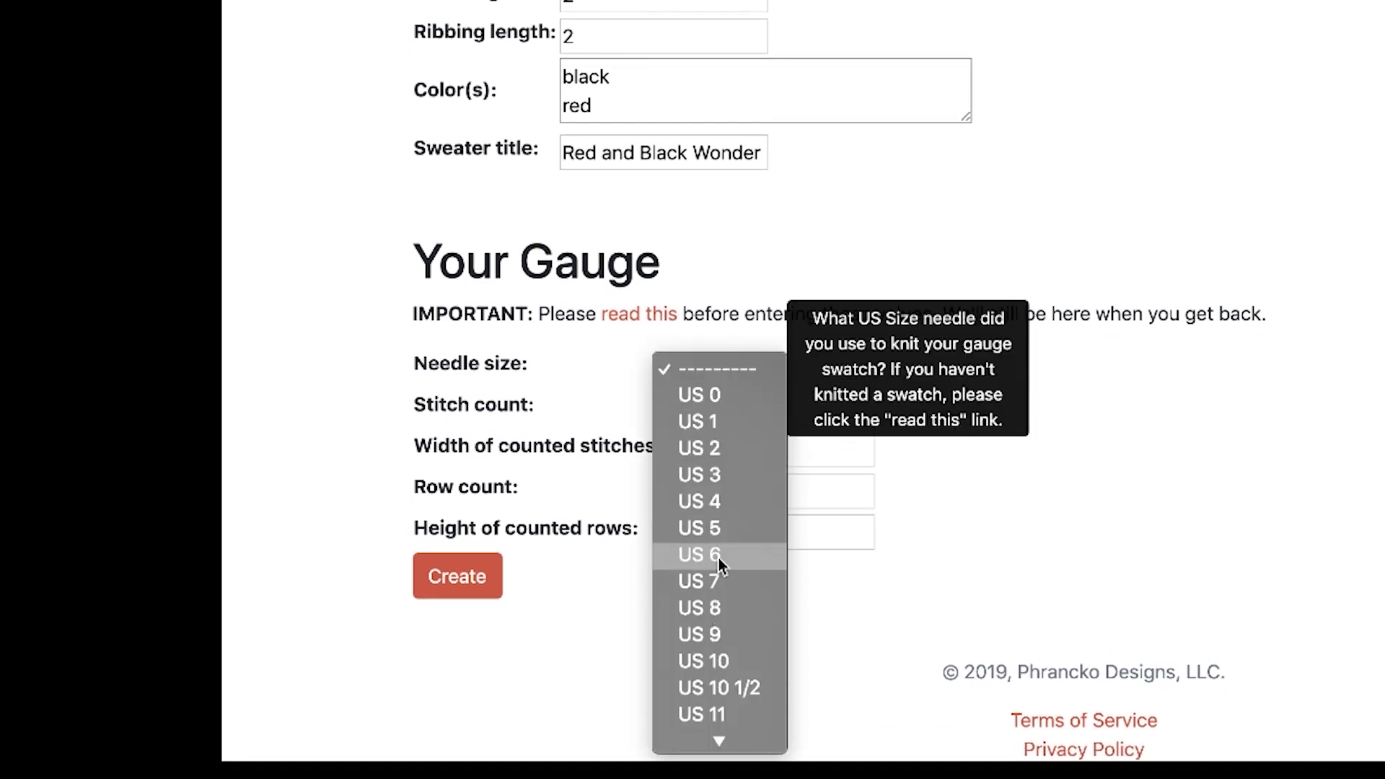
pyautogui.click(717, 502)
pyautogui.click(733, 409)
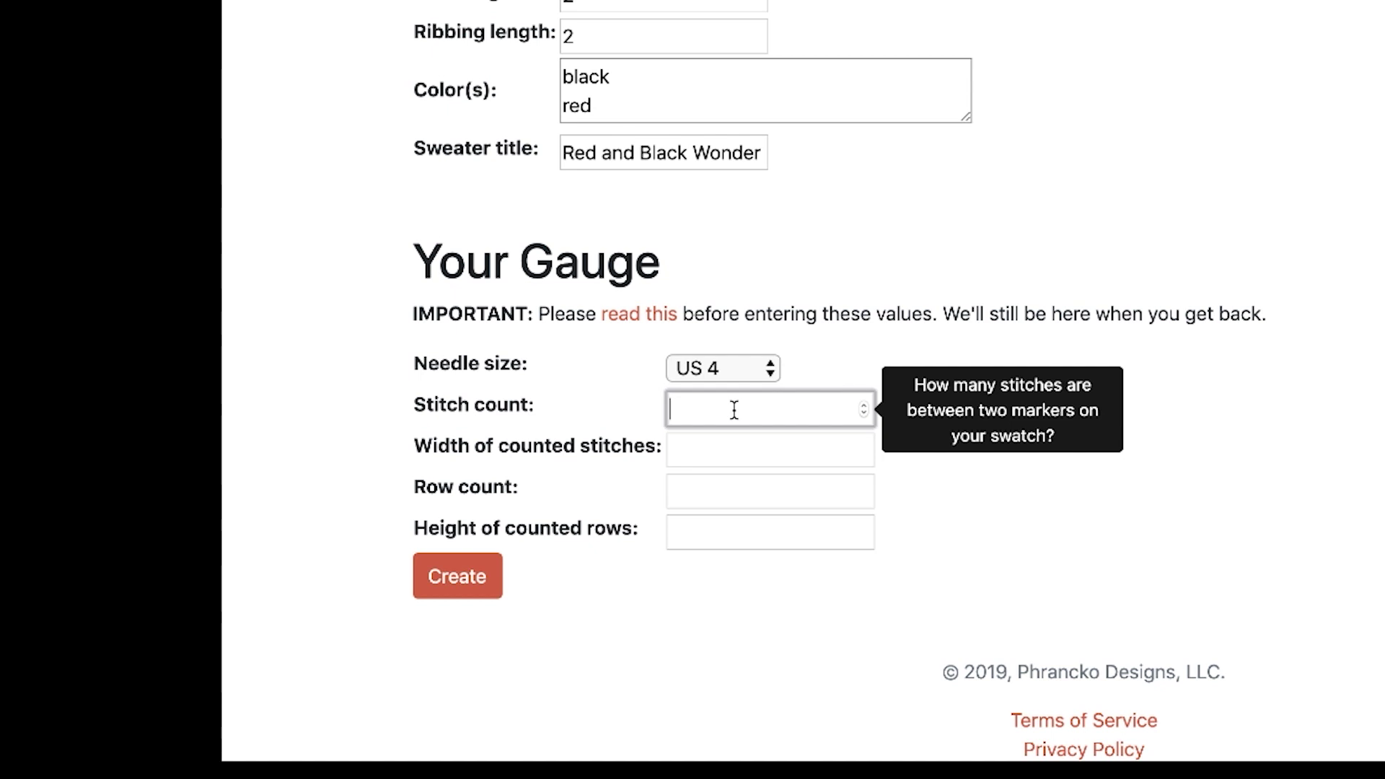
pyautogui.write('22')
pyautogui.click(730, 451)
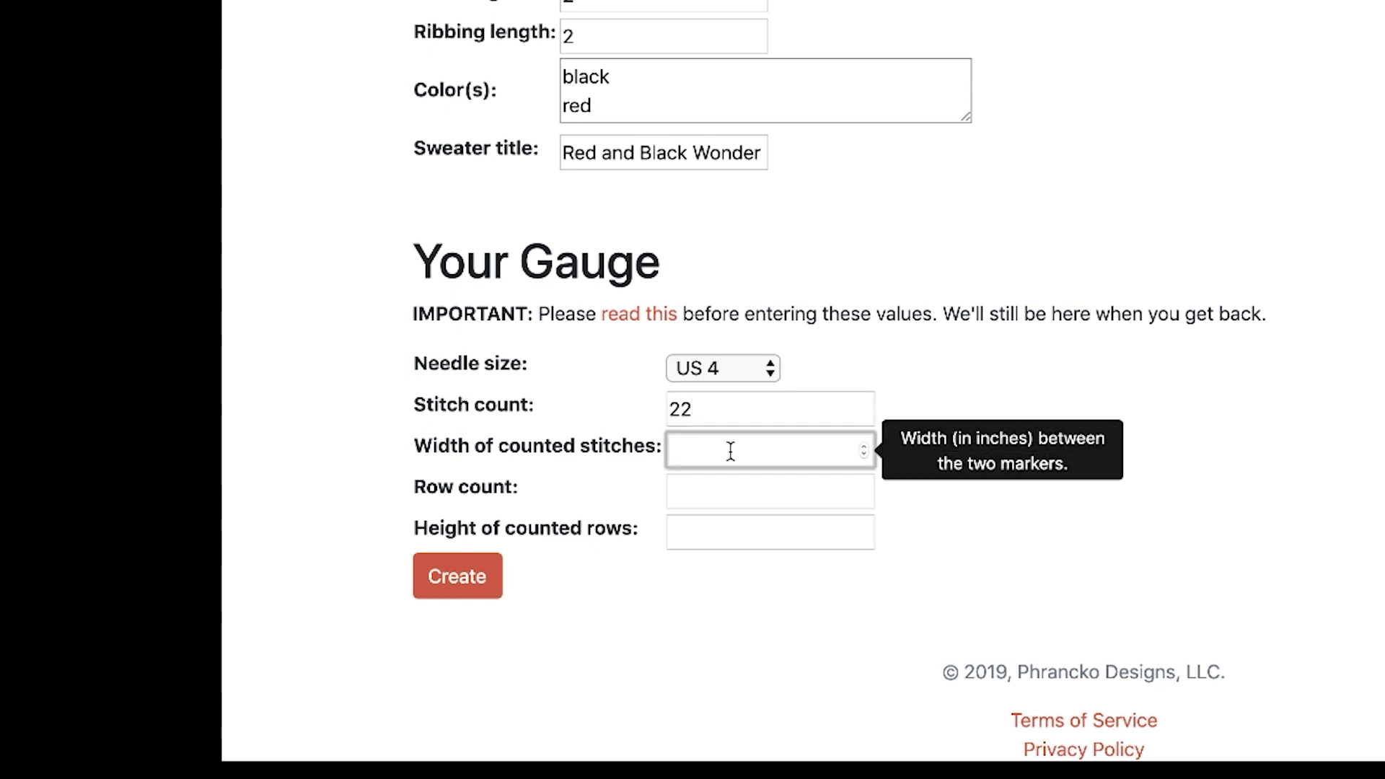
pyautogui.write('4')
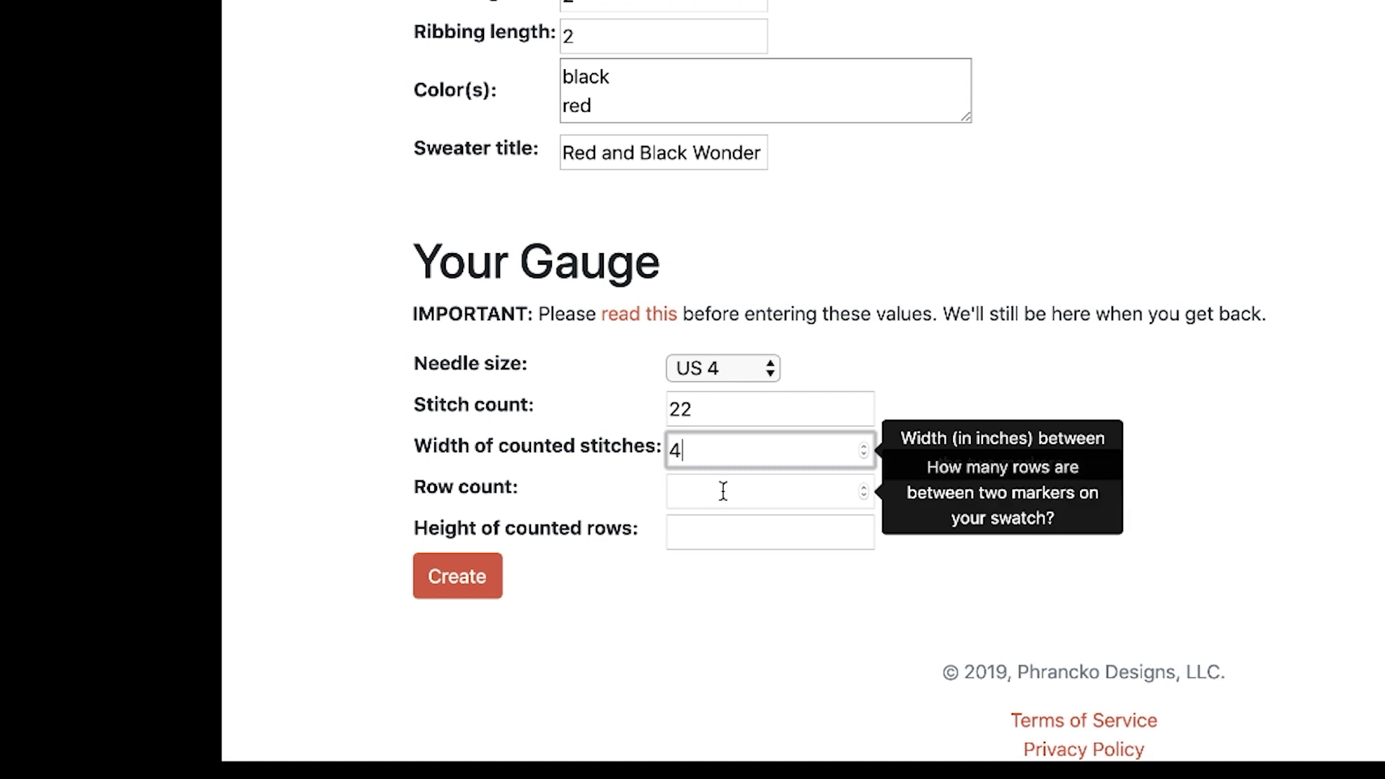
# Step: Set the row count to 29 over a height of 4 inches and create the sweater
pyautogui.click(724, 492)
pyautogui.write('29')
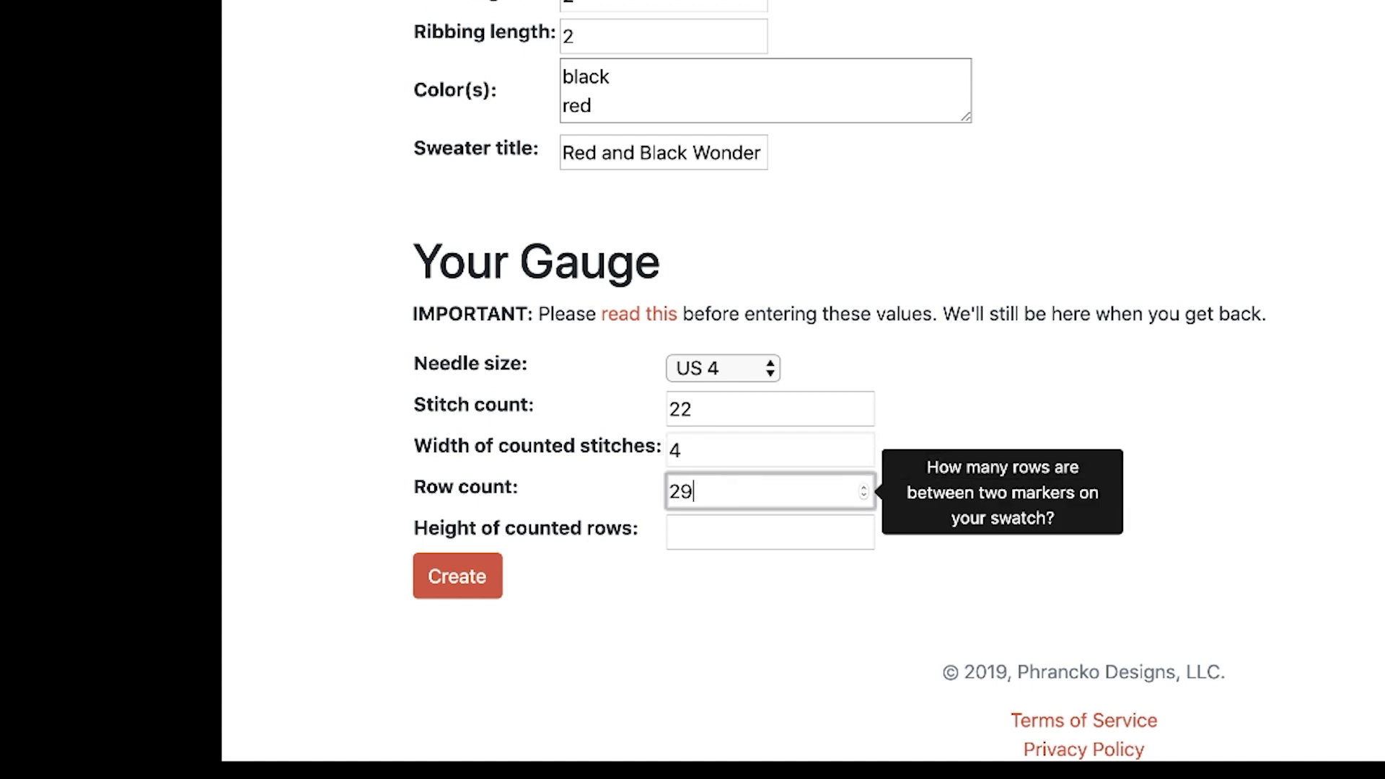
pyautogui.click(722, 530)
pyautogui.write('4')
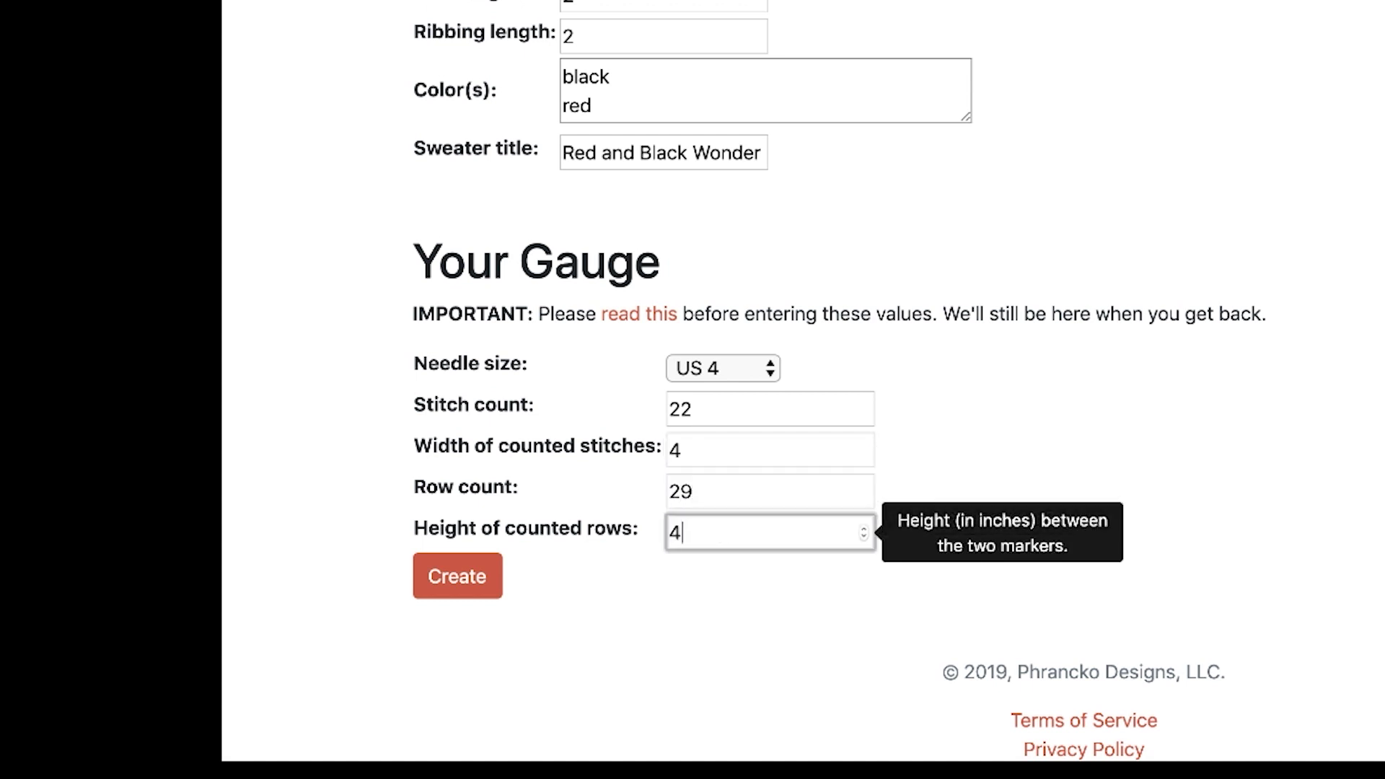
pyautogui.click(447, 577)
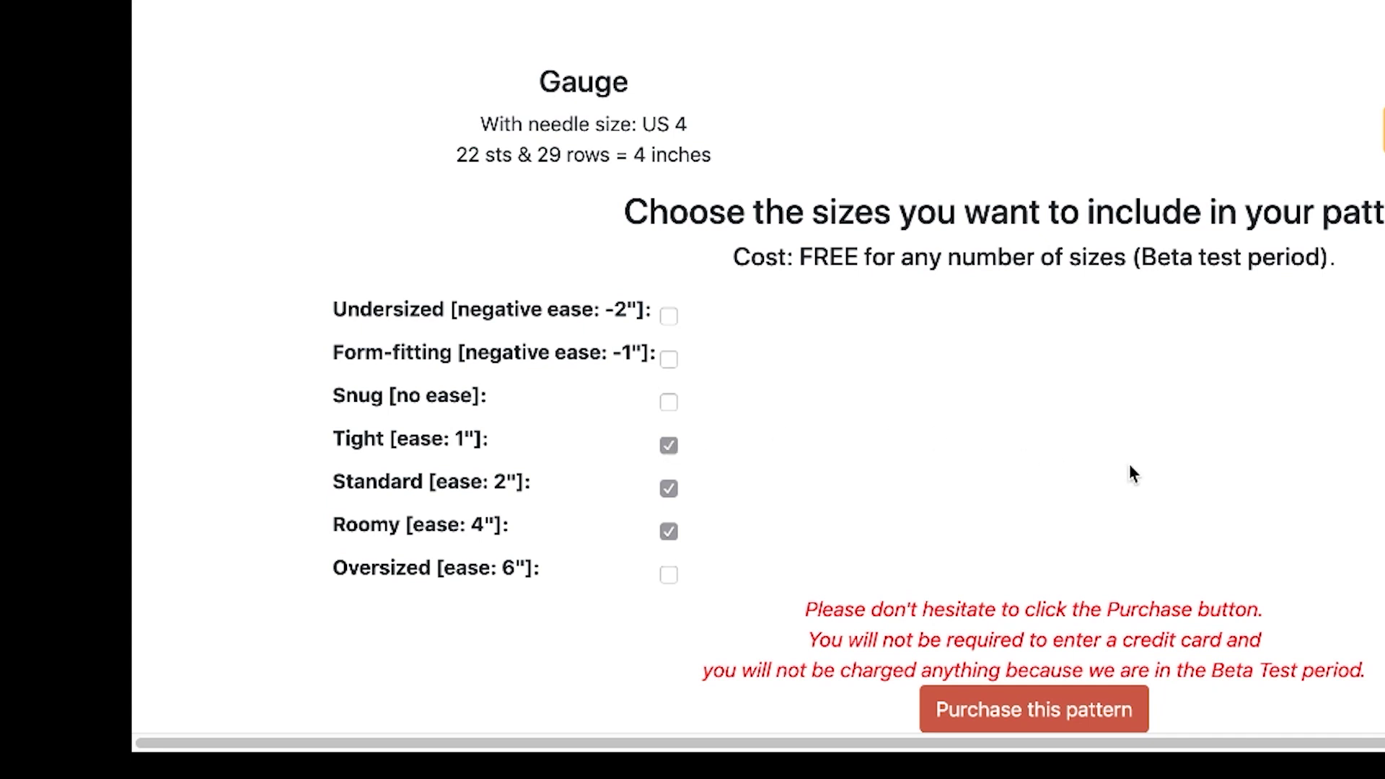
# Step: Keep the Tight, Standard and Roomy sizes selected and proceed to purchase the pattern
pyautogui.scroll(-3, 1129, 473)
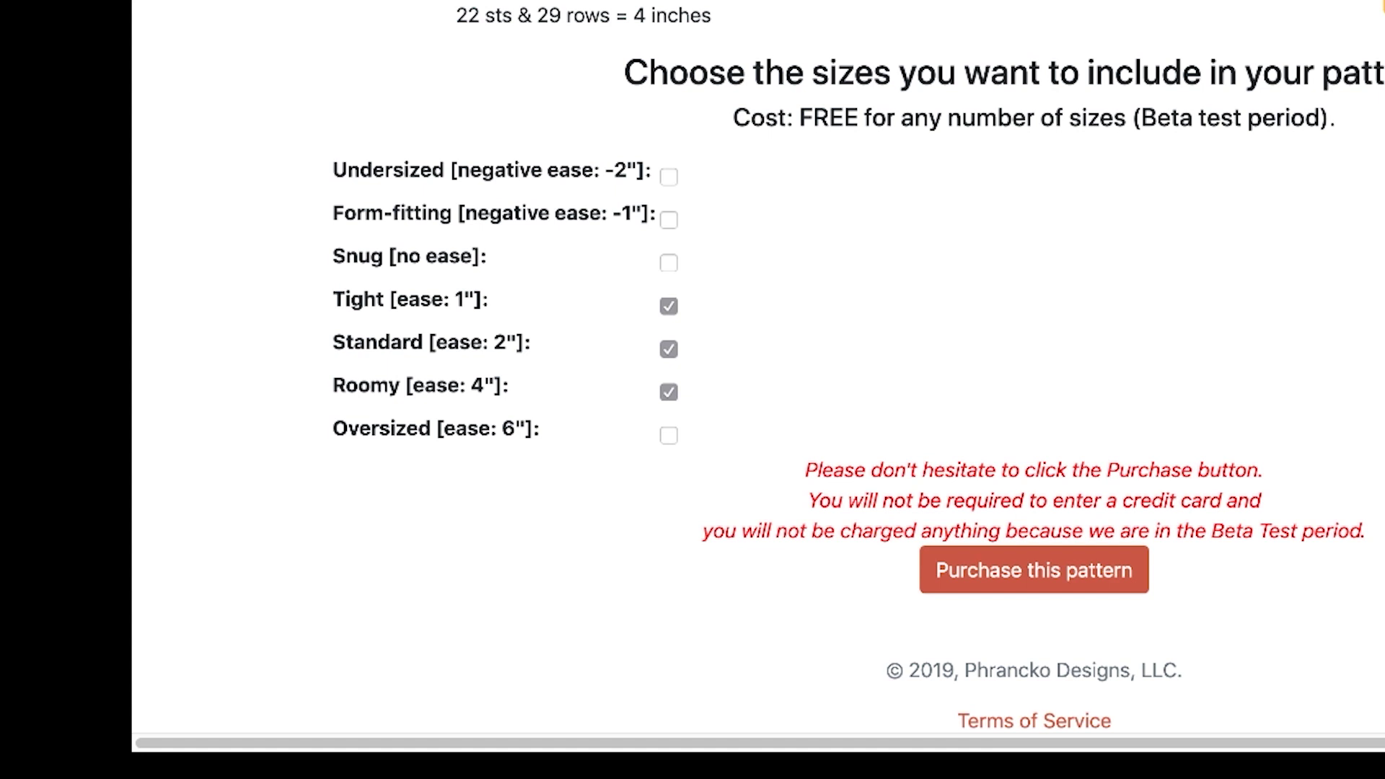
pyautogui.scroll(-2, 859, 368)
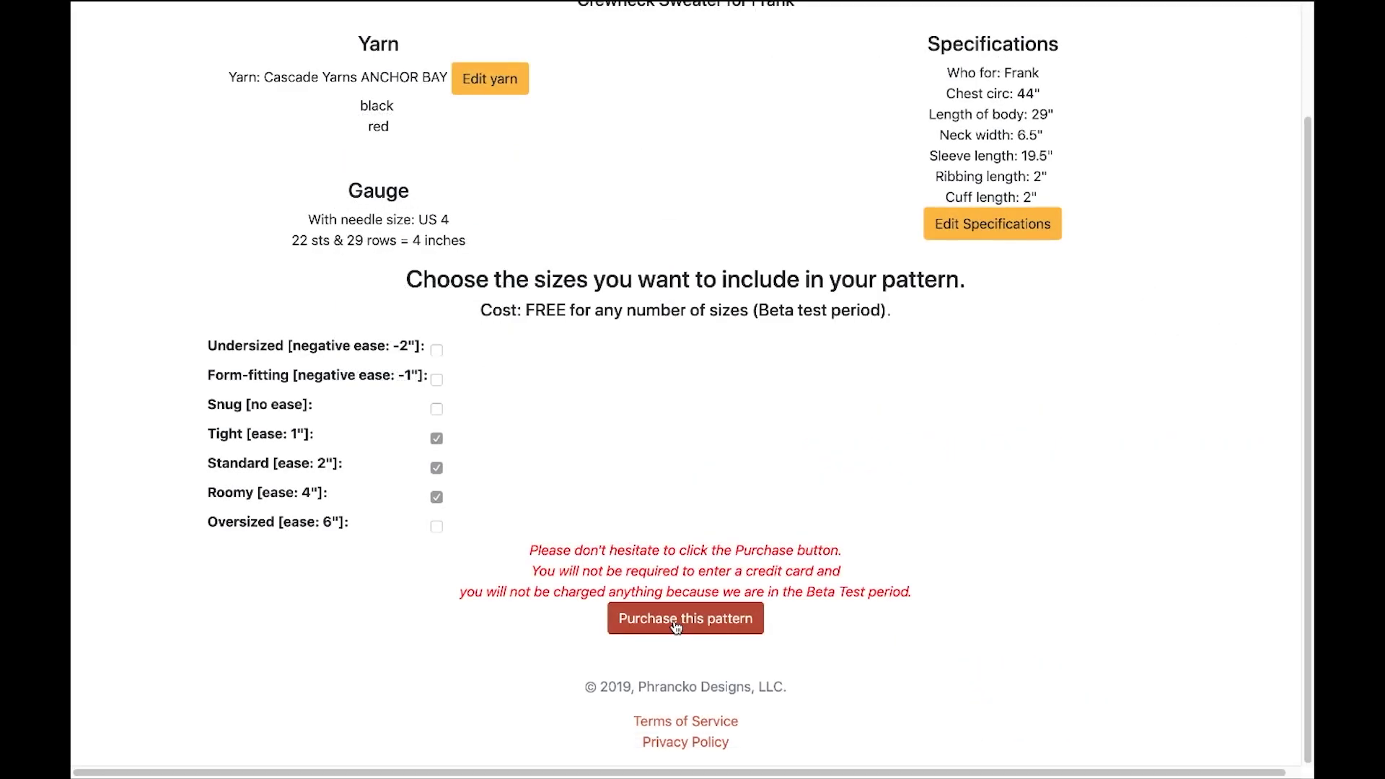
pyautogui.click(675, 620)
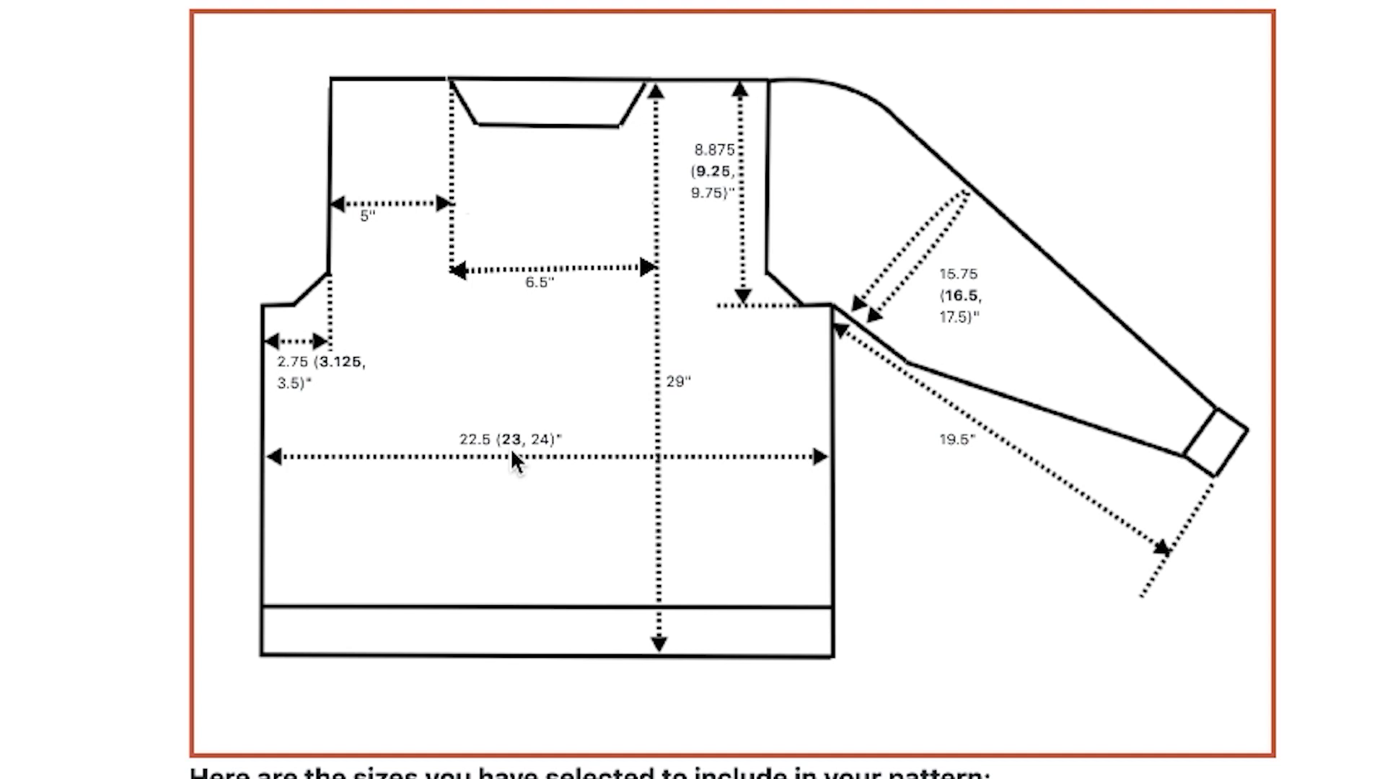
# Step: Enter the beta test card number with an expiry date, security code and ZIP code, and submit the payment
pyautogui.scroll(-5, 490, 557)
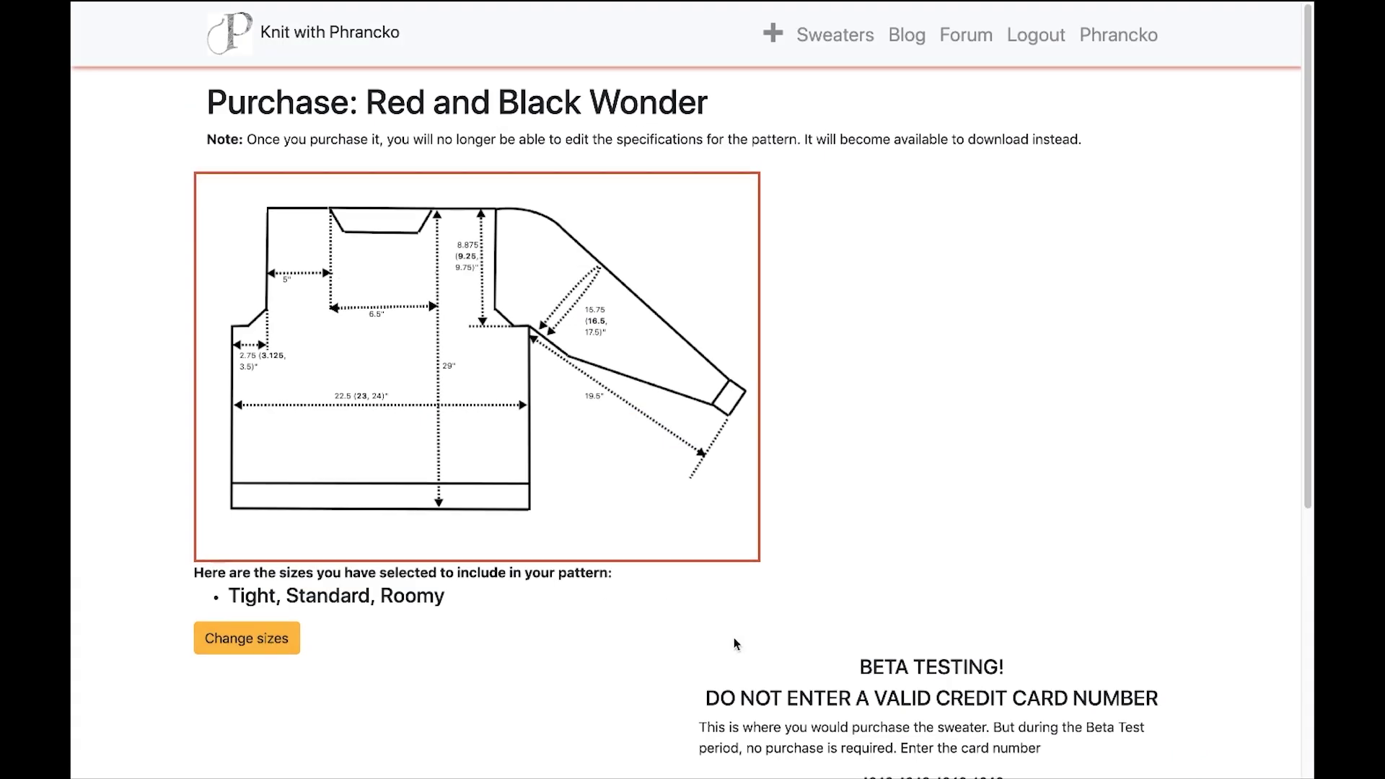
pyautogui.scroll(-6, 735, 643)
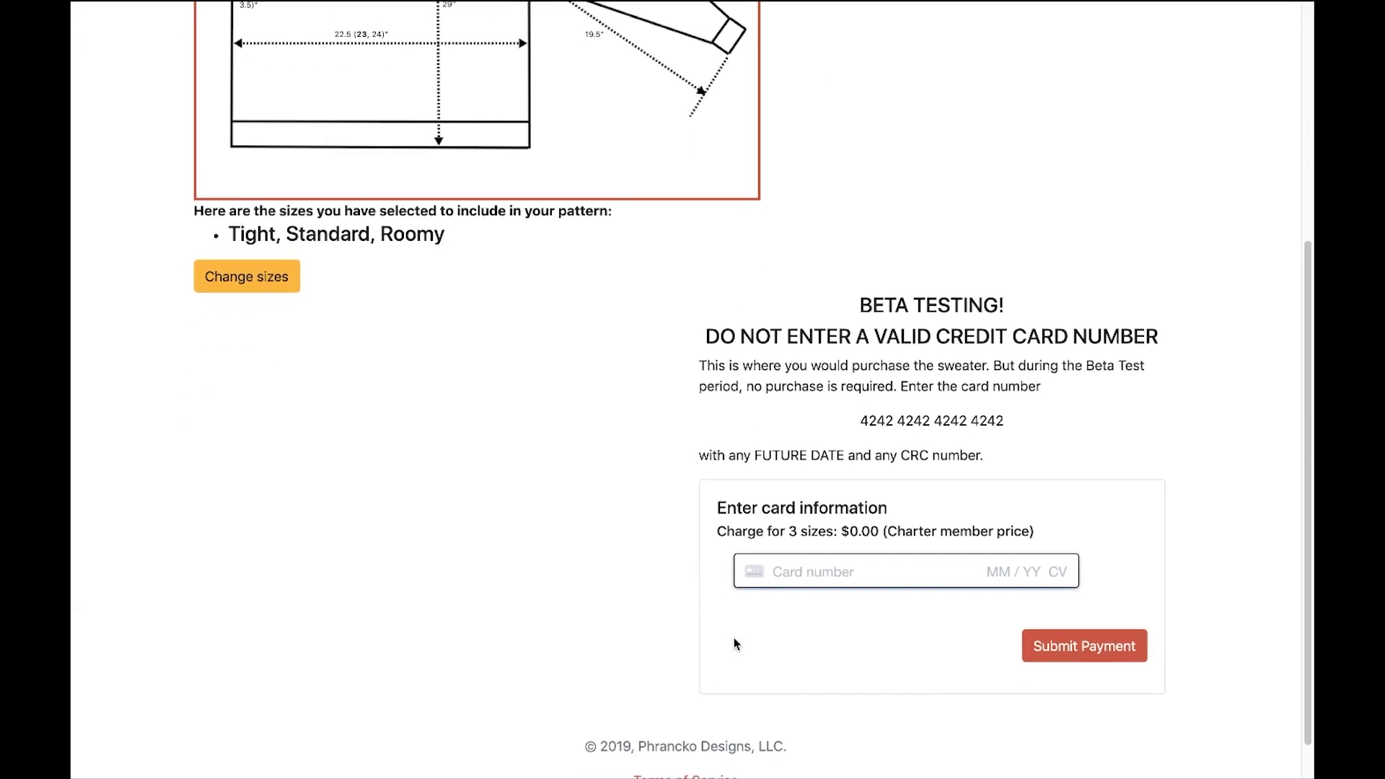
pyautogui.click(787, 521)
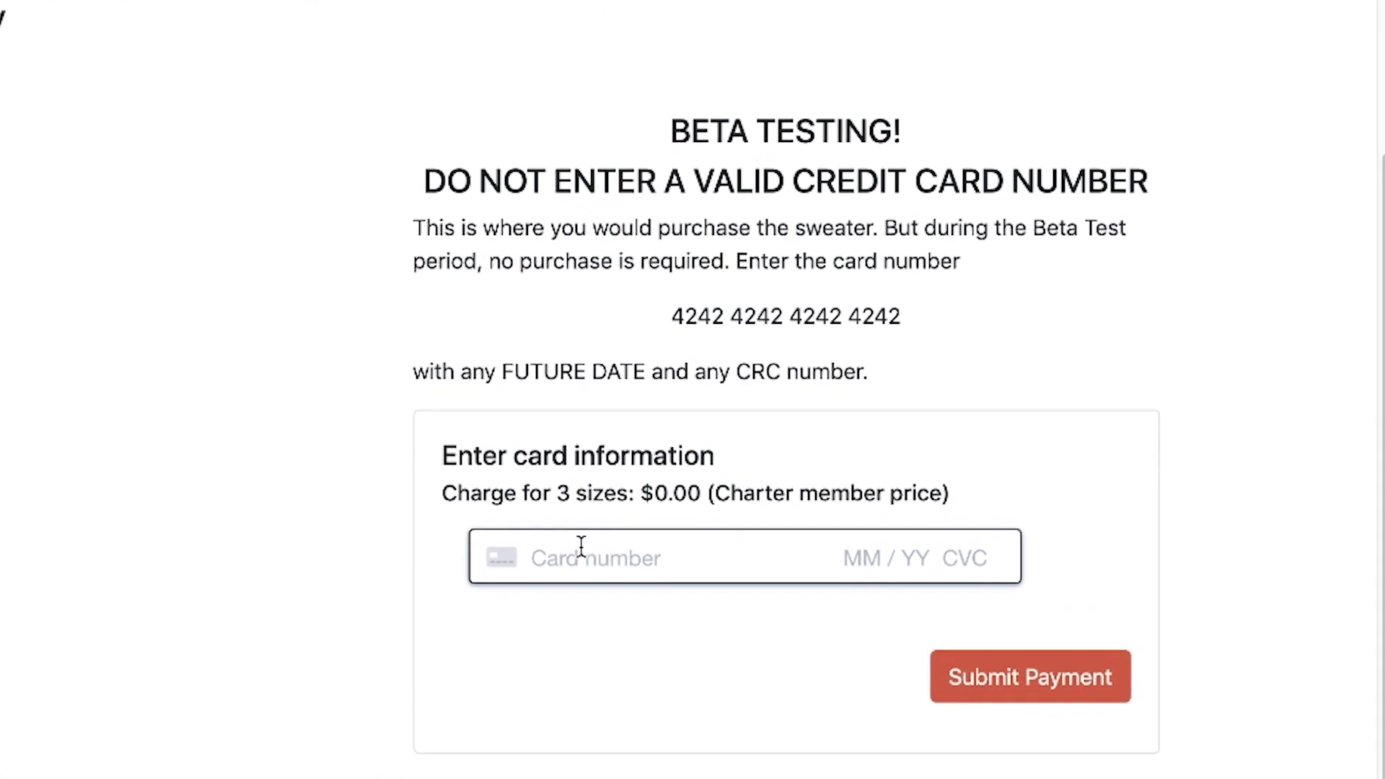
pyautogui.click(691, 539)
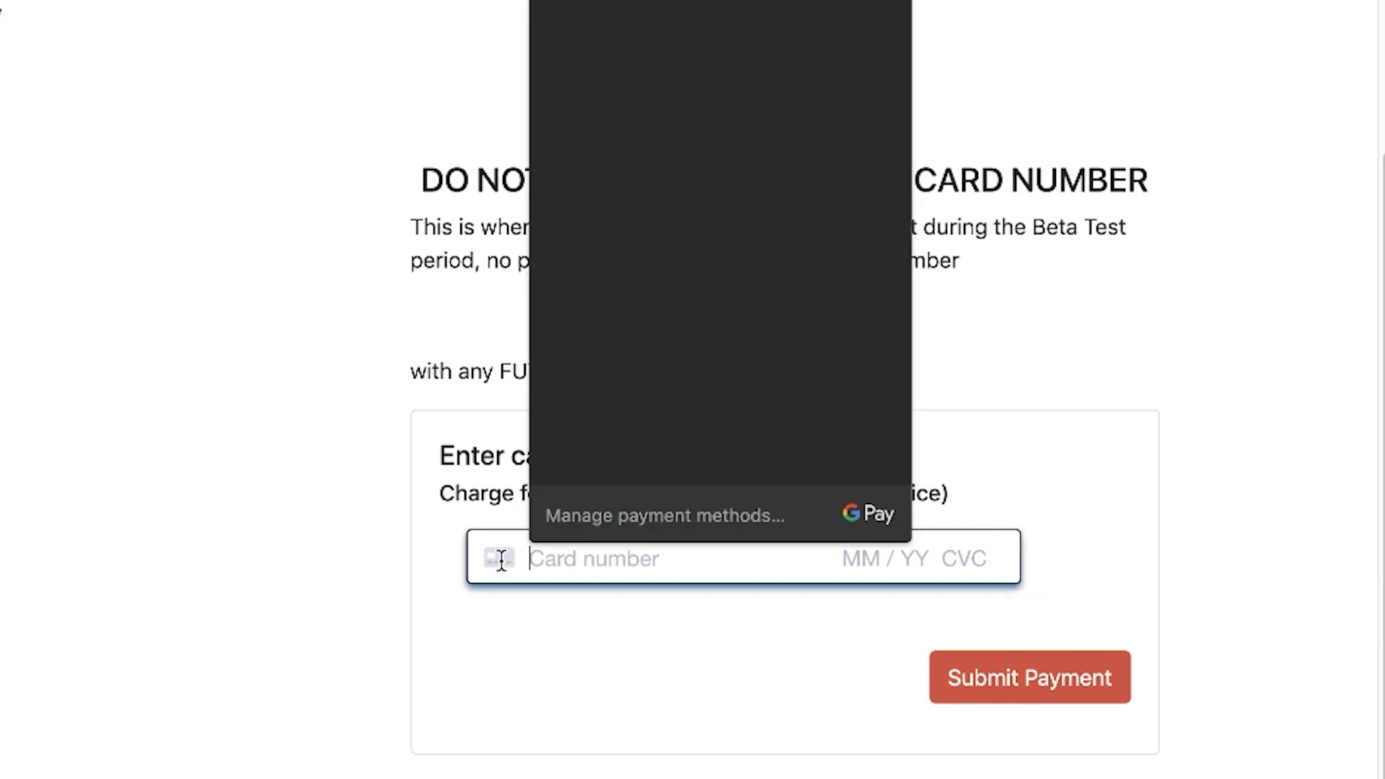
pyautogui.write('4242 ')
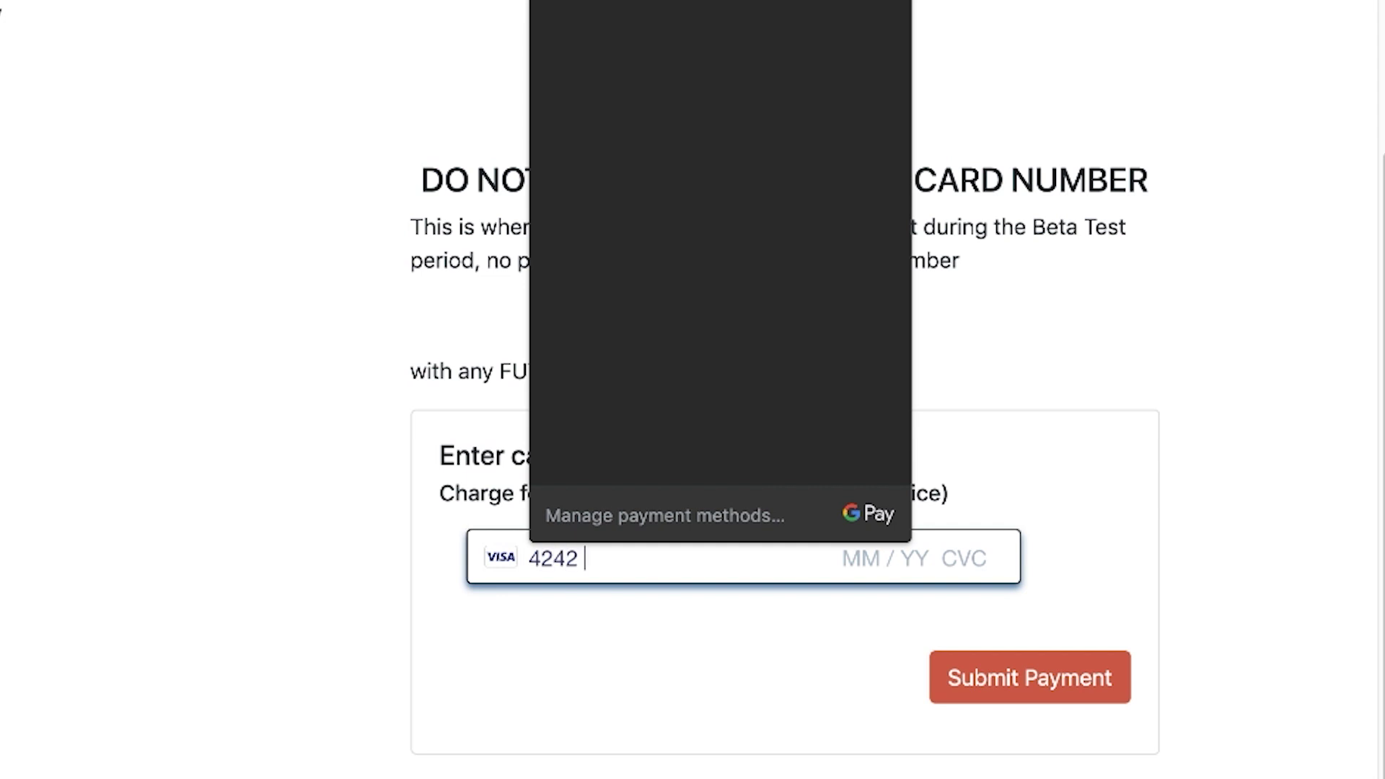
pyautogui.write('4242 4242 4242')
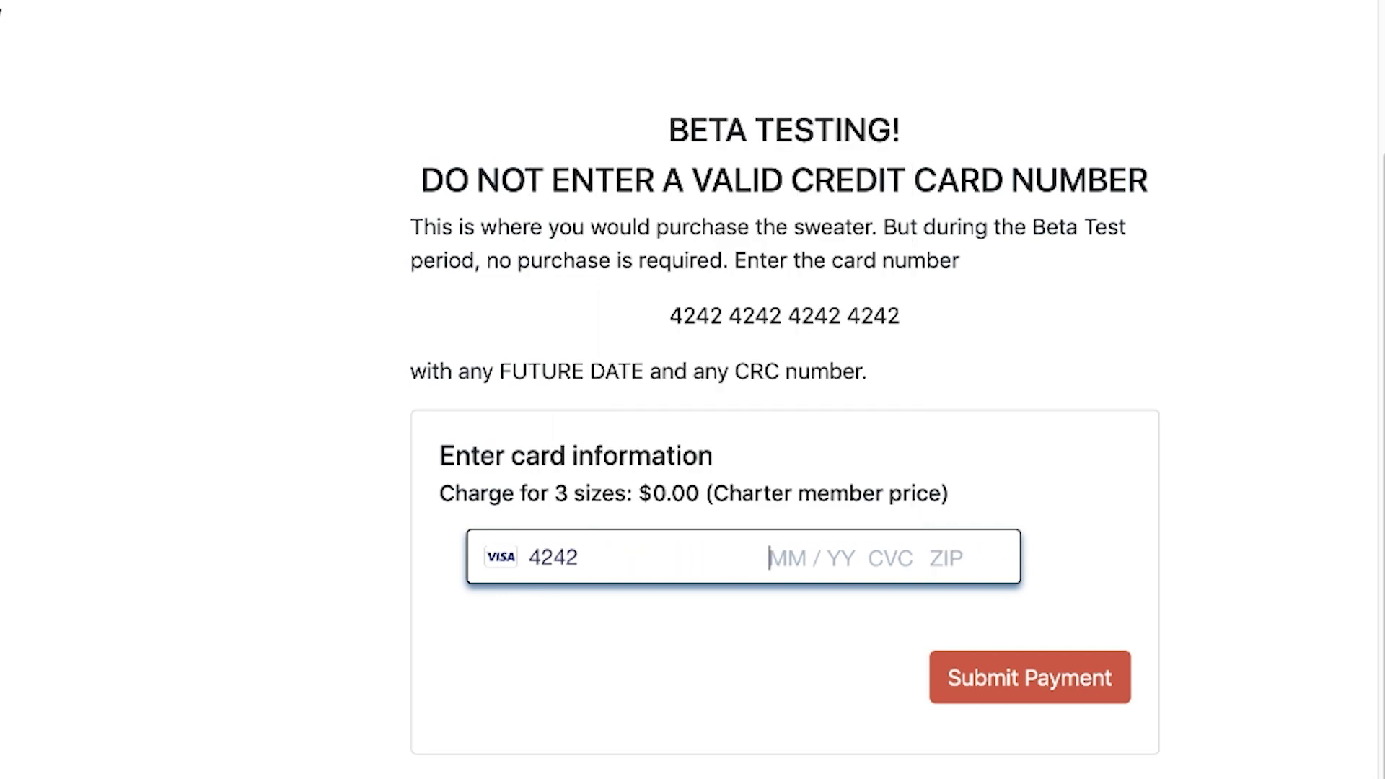
pyautogui.write('123112312345')
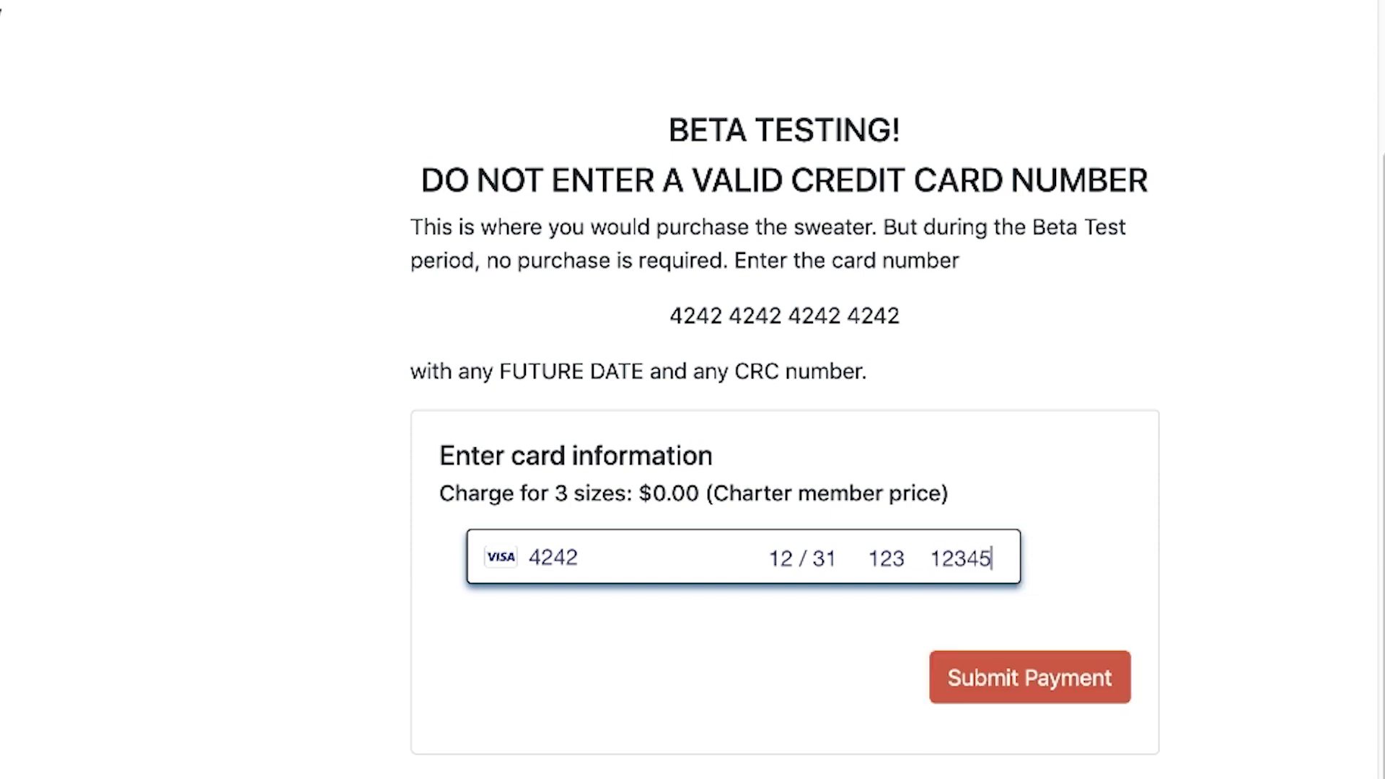
pyautogui.click(1036, 681)
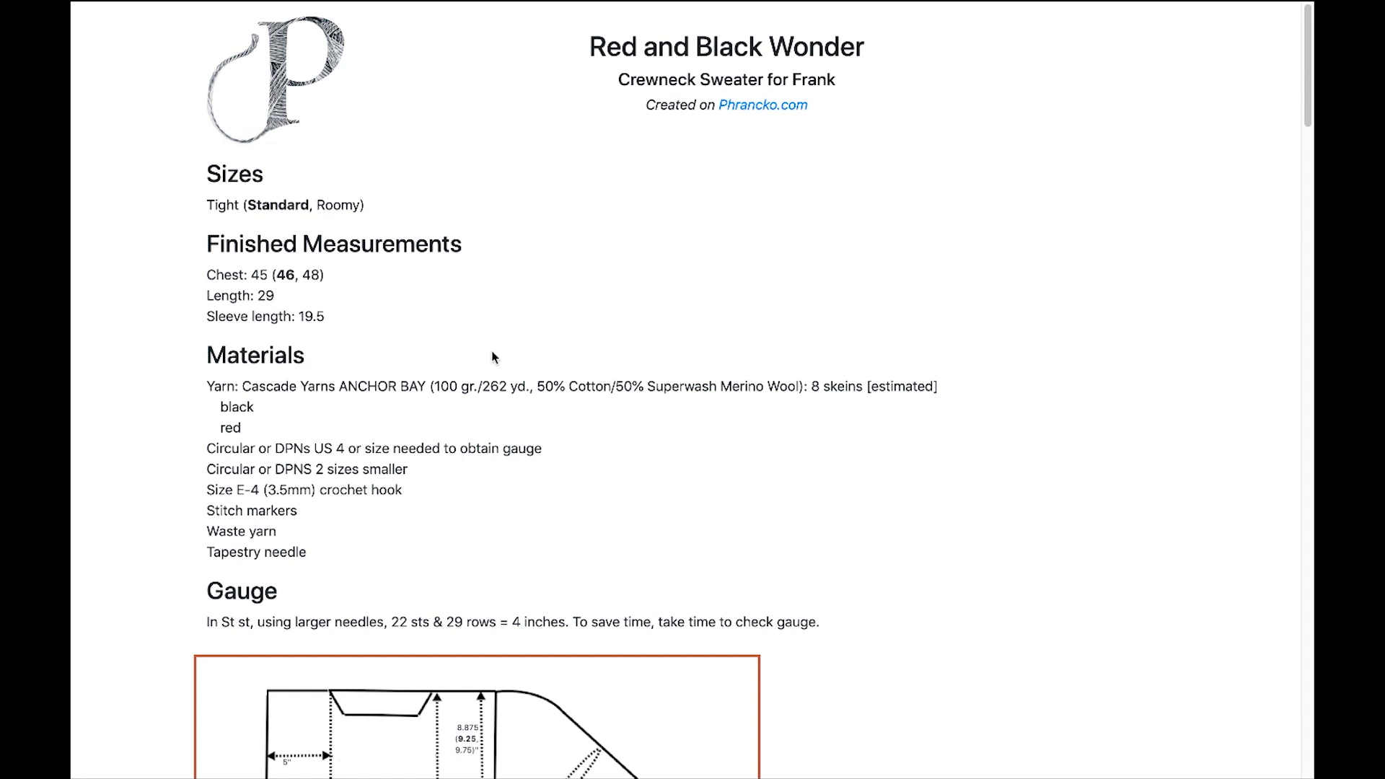
# Step: Review the purchased pattern's finished measurements, materials, gauge, schematic, special technique and construction notes
pyautogui.scroll(-5, 493, 357)
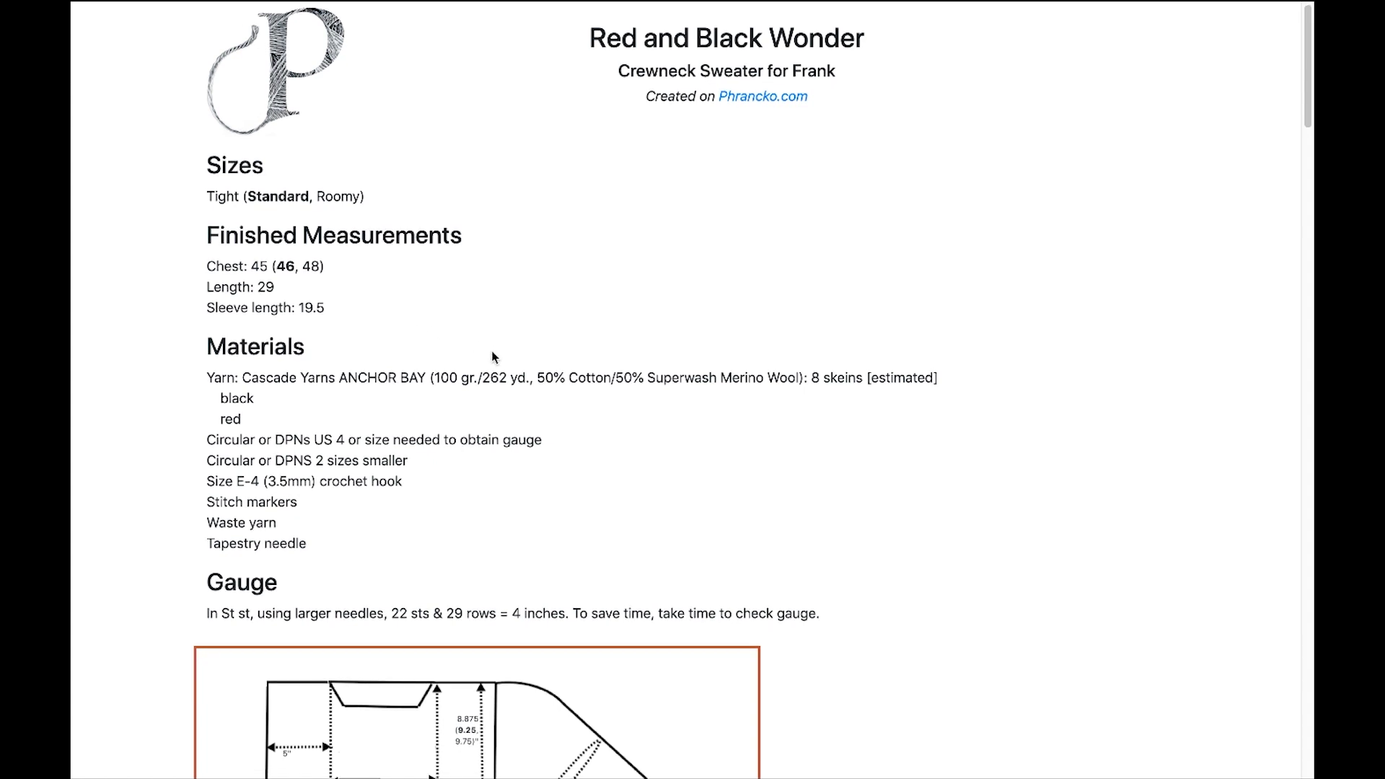
pyautogui.scroll(-1, 493, 357)
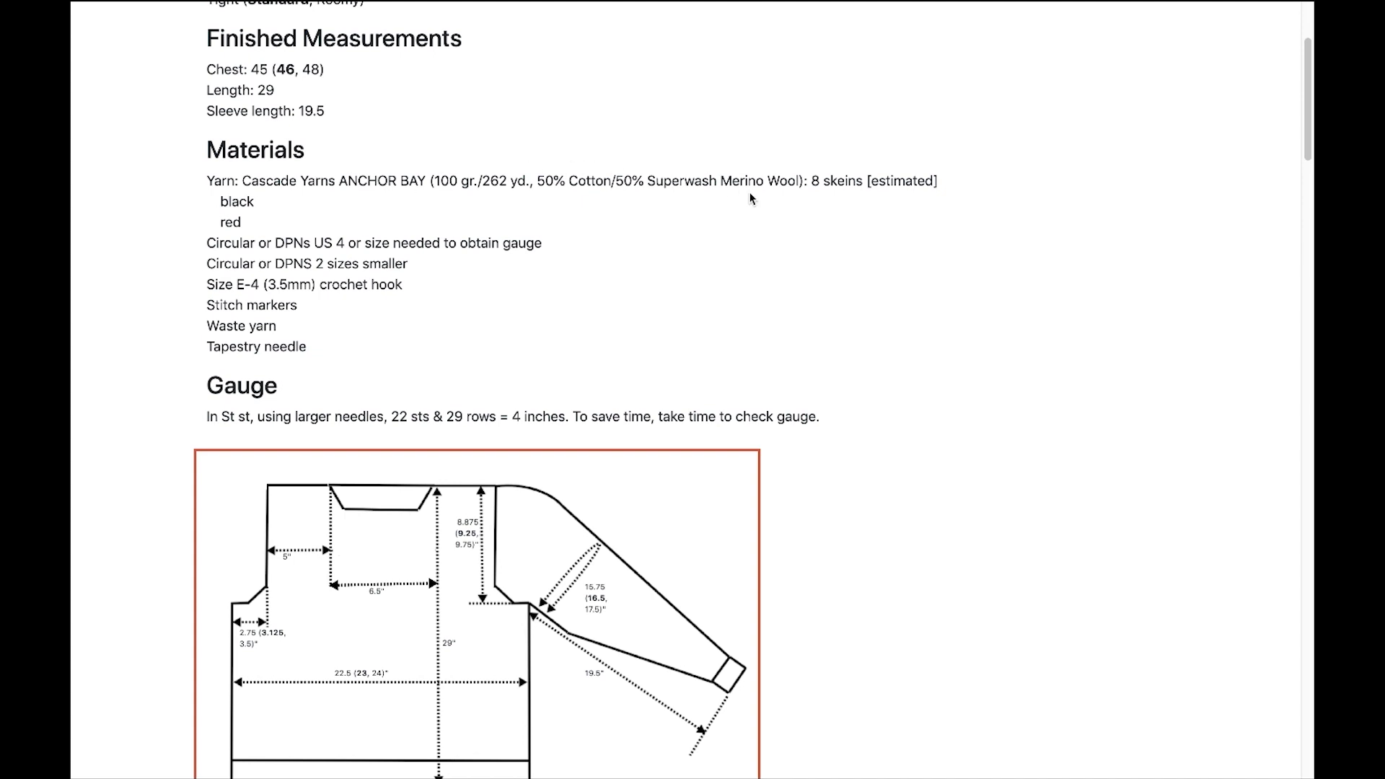
pyautogui.scroll(-10, 476, 359)
pyautogui.scroll(-18, 472, 369)
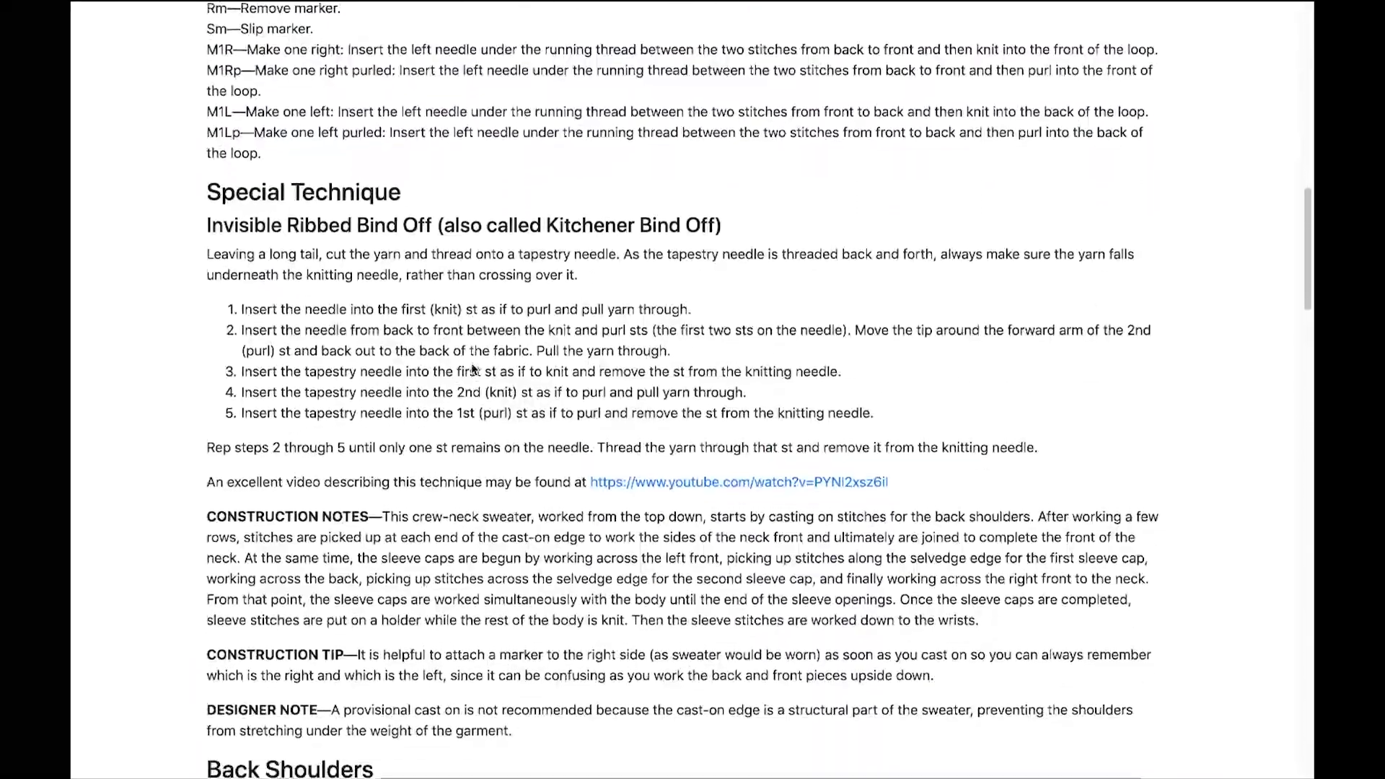